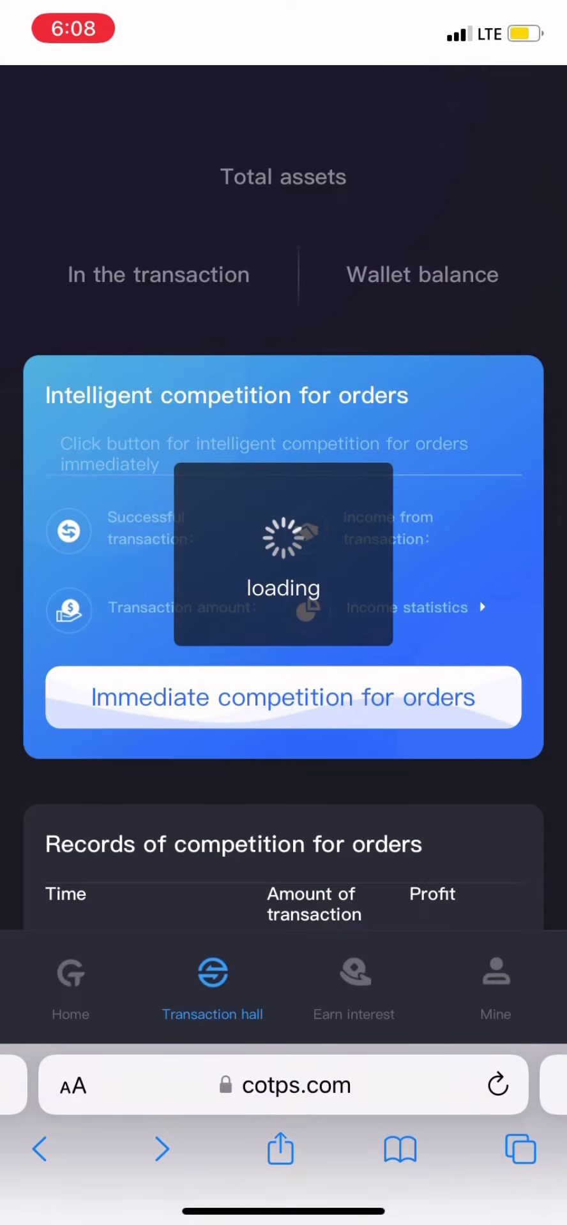
Pull down Control Center from the top of the screen
{"action": "left_click_drag", "start_coordinate": [498, 15], "coordinate": [498, 478]}
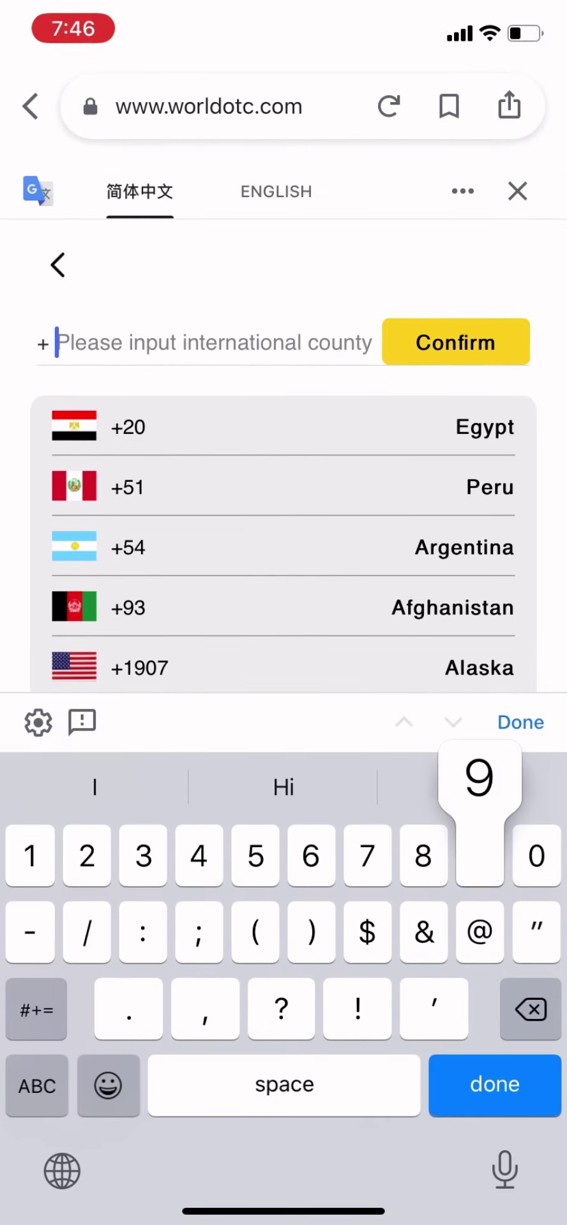
{"action": "type", "text": "971"}
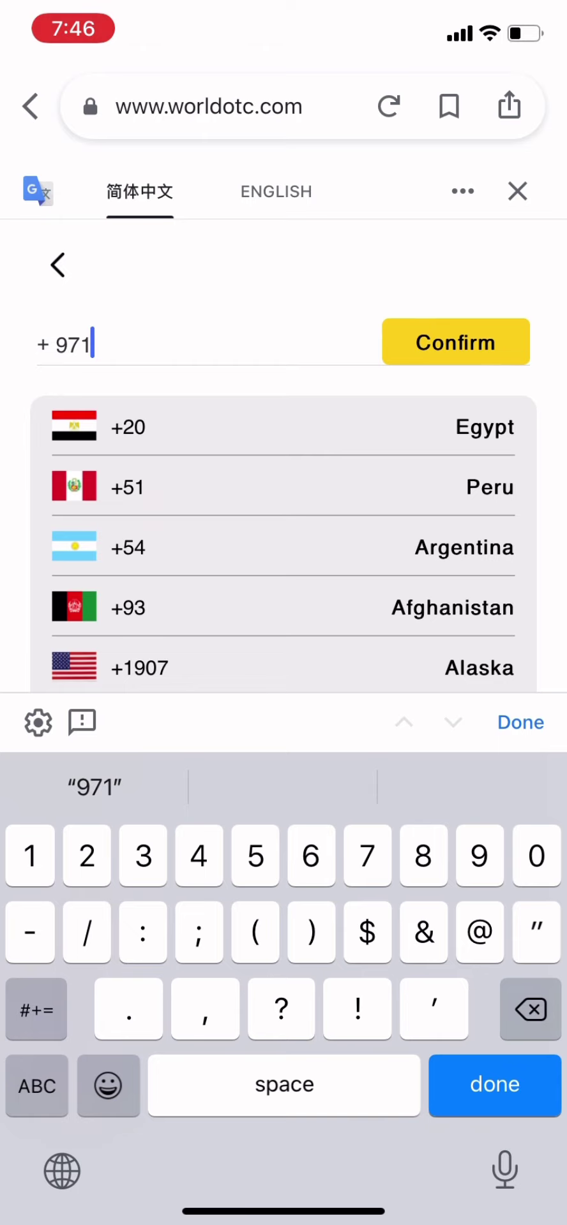
Pick United Arab Emirates +971, enter the phone number, and move to the password
{"action": "left_click", "coordinate": [457, 341]}
{"action": "left_click", "coordinate": [361, 765]}
{"action": "left_click", "coordinate": [36, 1085]}
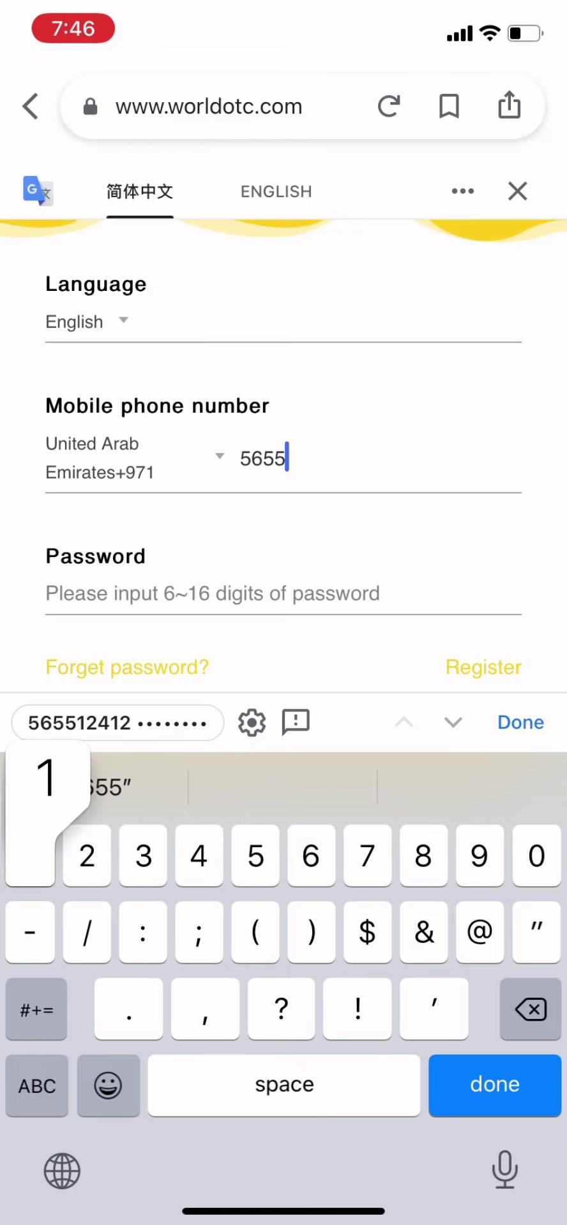
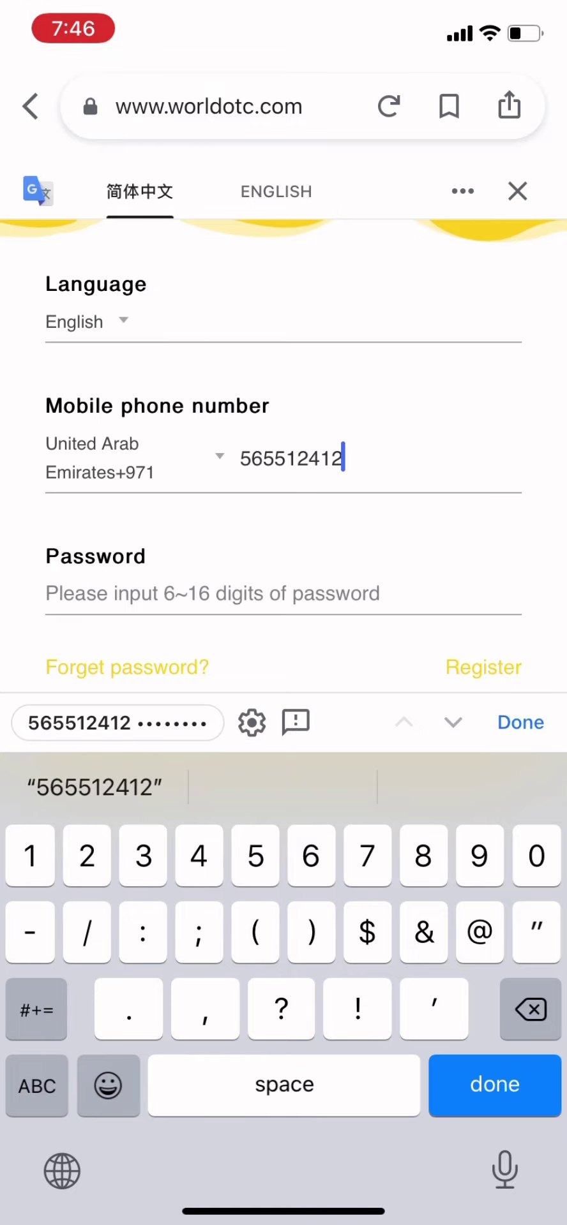
{"action": "key", "text": "Tab"}
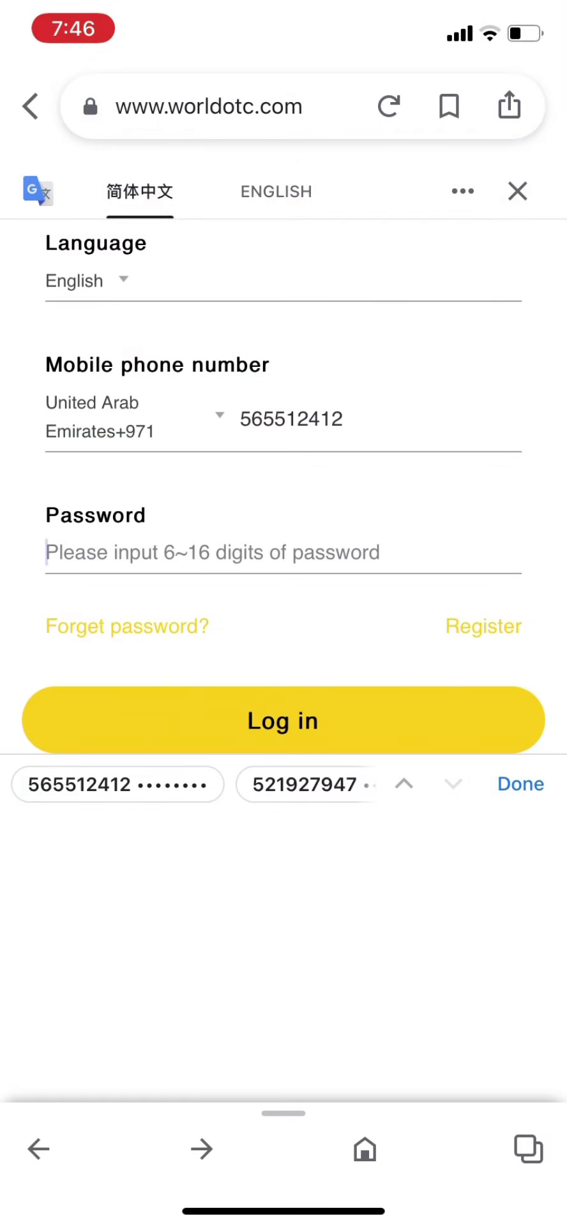
Log in, dismiss the deposit bonus notice, and go to the Transaction hall
{"action": "left_click", "coordinate": [282, 720]}
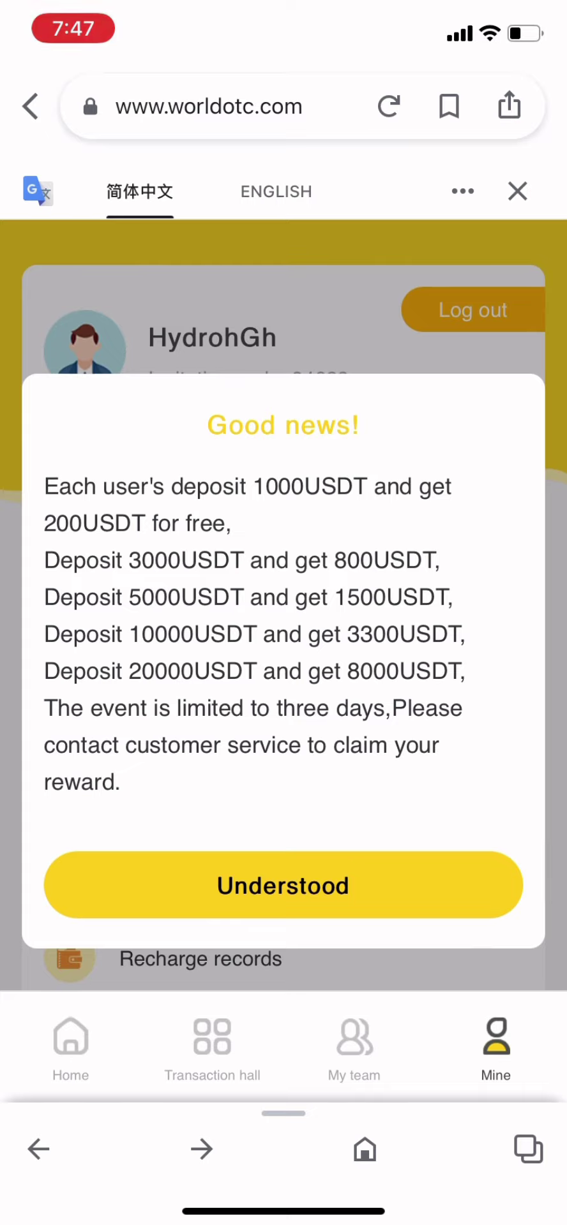
{"action": "left_click", "coordinate": [282, 885]}
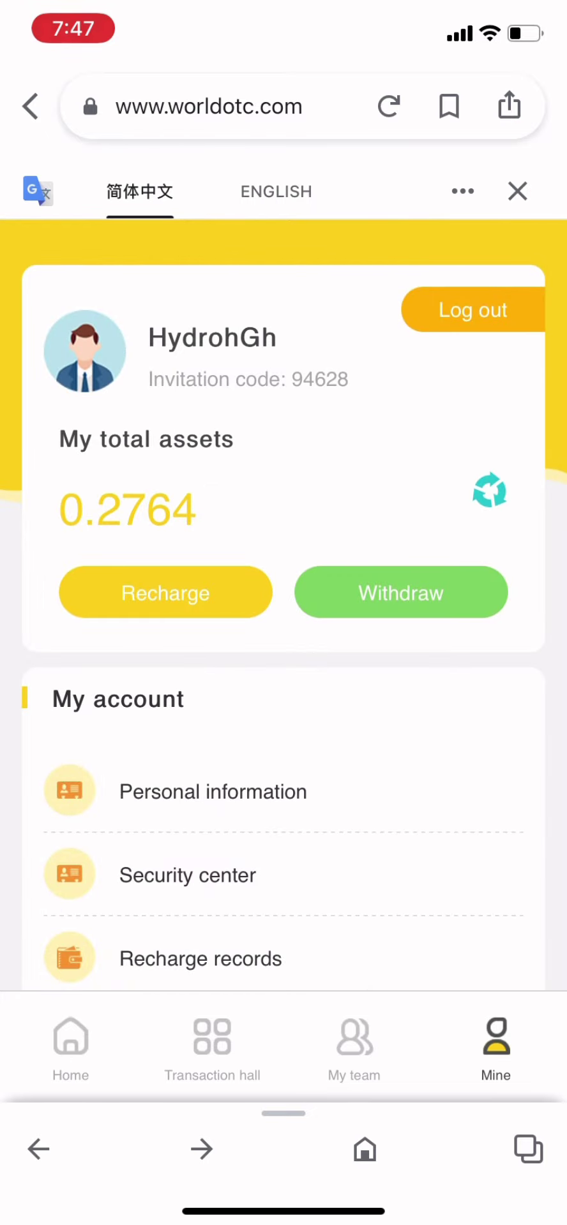
{"action": "scroll", "coordinate": [283, 623], "scroll_direction": "down", "scroll_amount": 3}
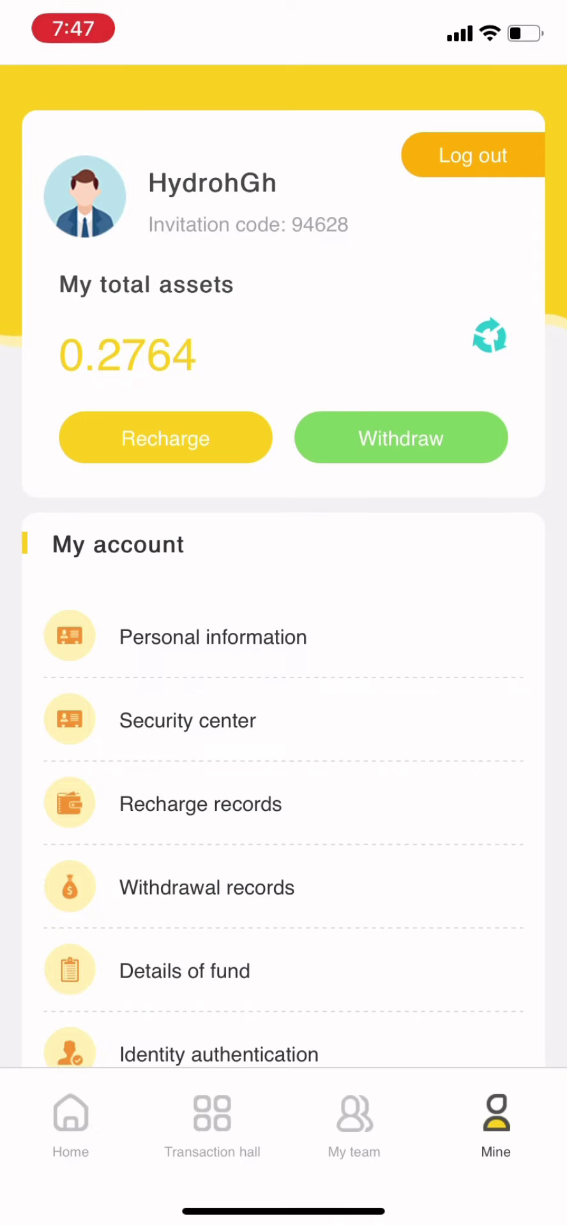
{"action": "left_click", "coordinate": [212, 1122]}
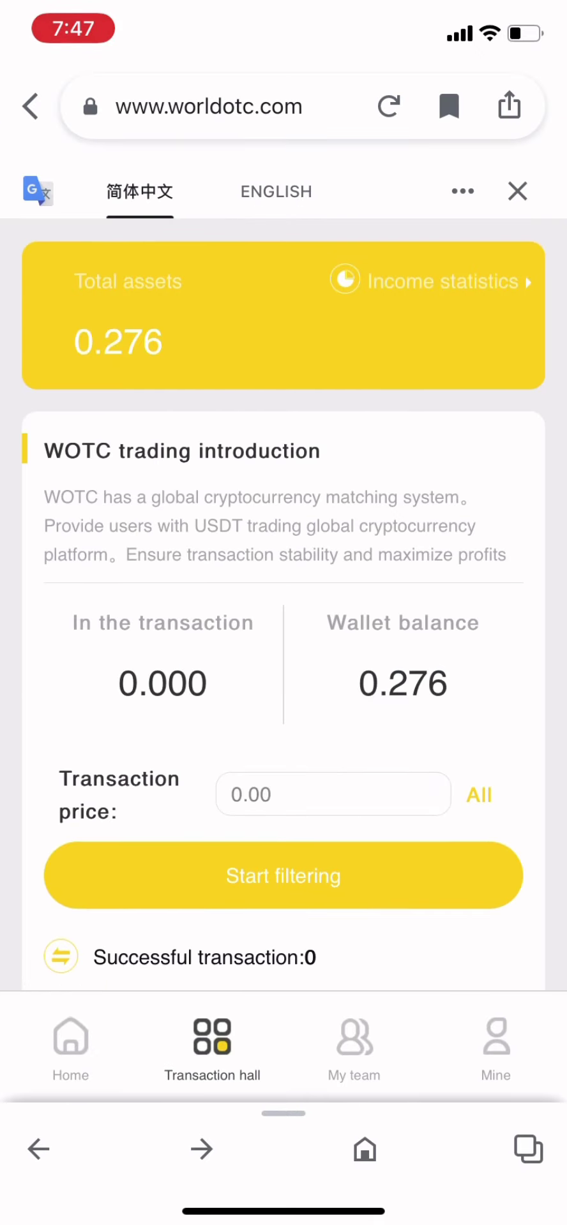
{"action": "scroll", "coordinate": [283, 622], "scroll_direction": "down", "scroll_amount": 3}
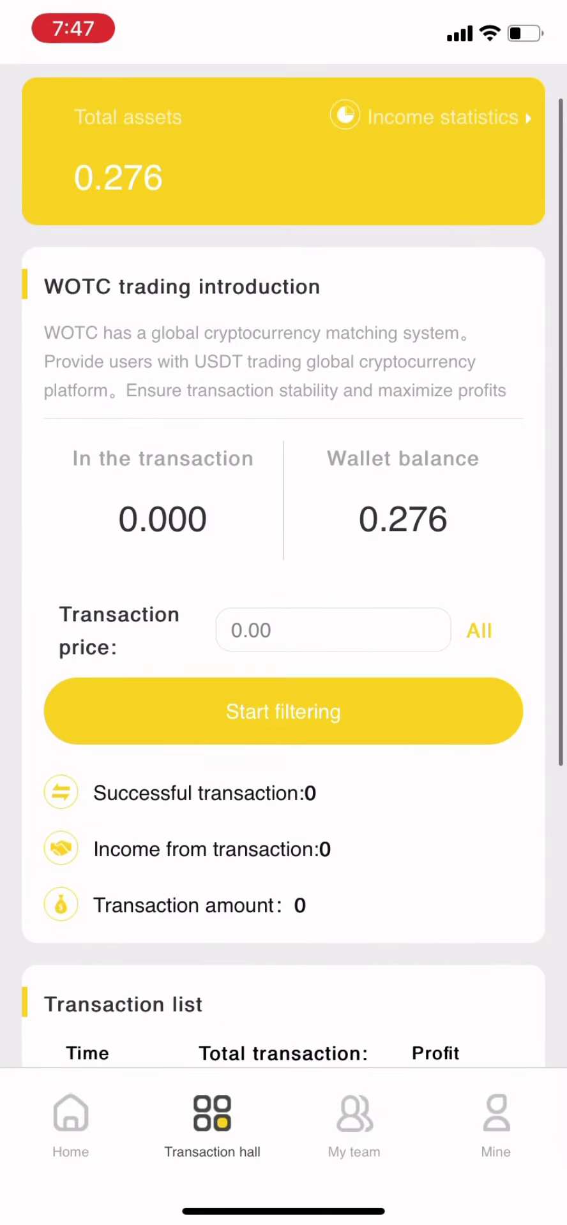
Review the My team page, then return to the Mine page showing 0.2764 assets
{"action": "left_click", "coordinate": [353, 1122]}
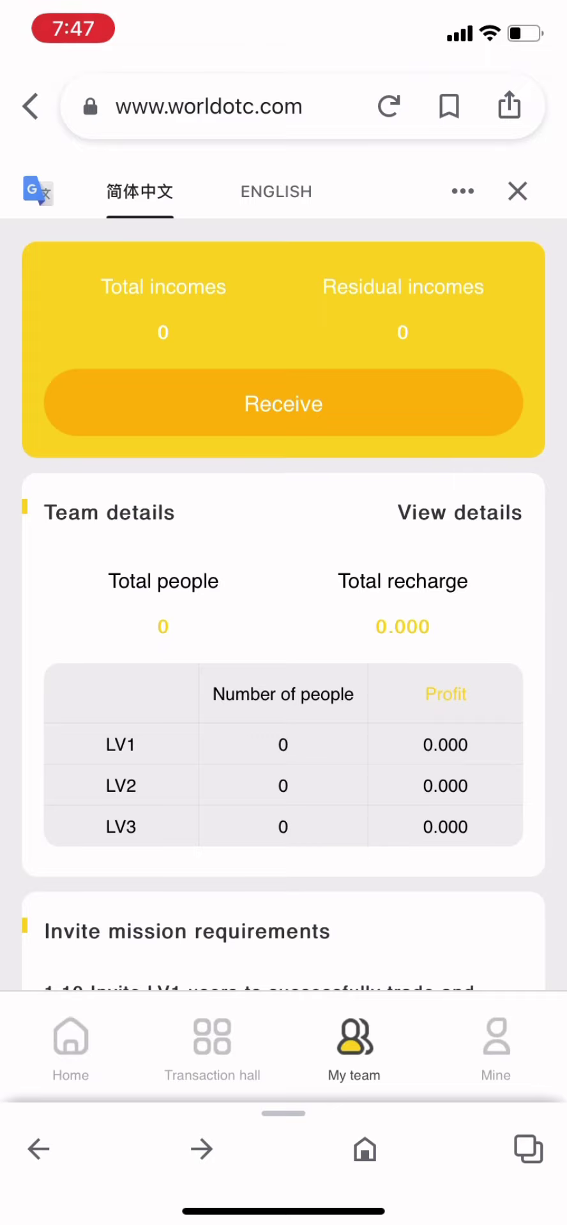
{"action": "left_click", "coordinate": [495, 1048]}
{"action": "scroll", "coordinate": [284, 670], "scroll_direction": "down", "scroll_amount": 3}
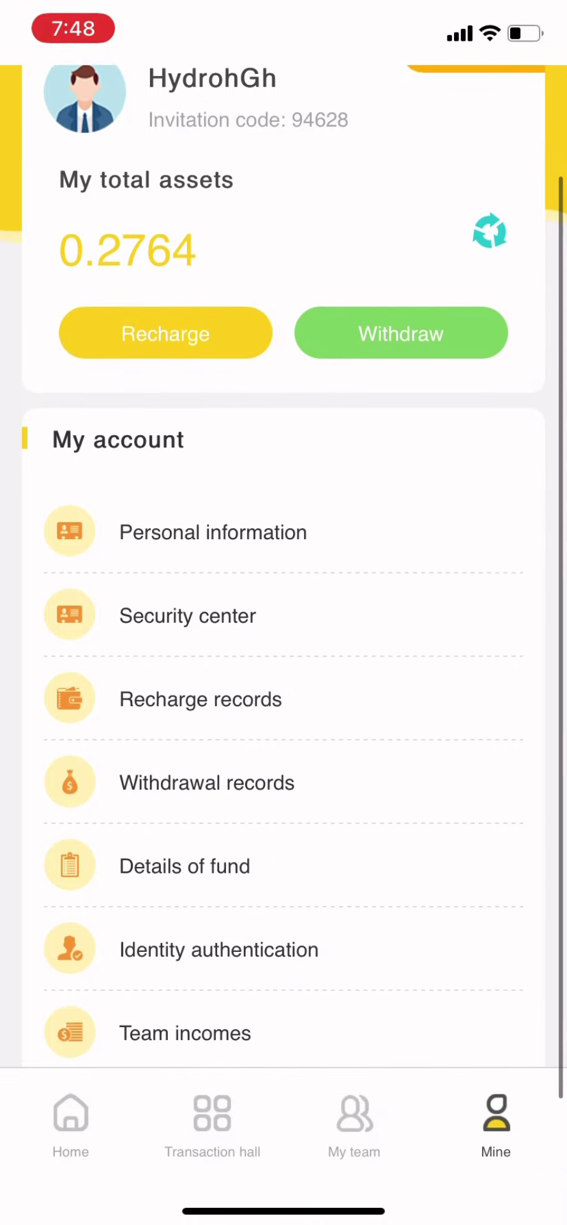
{"action": "scroll", "coordinate": [284, 671], "scroll_direction": "down", "scroll_amount": 3}
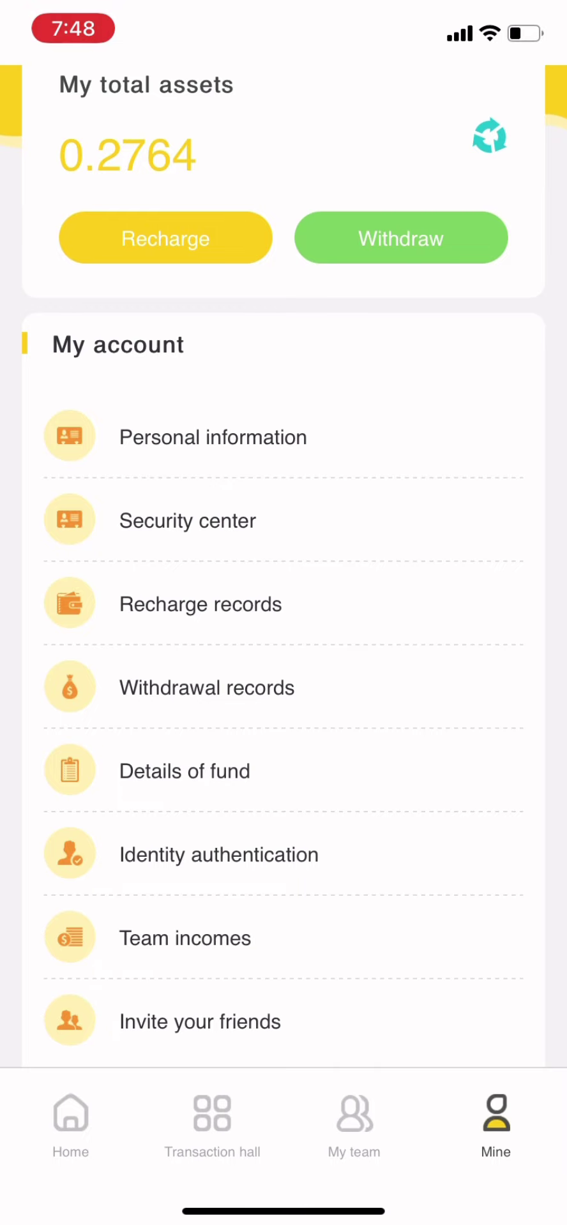
{"action": "scroll", "coordinate": [283, 612], "scroll_direction": "up", "scroll_amount": 3}
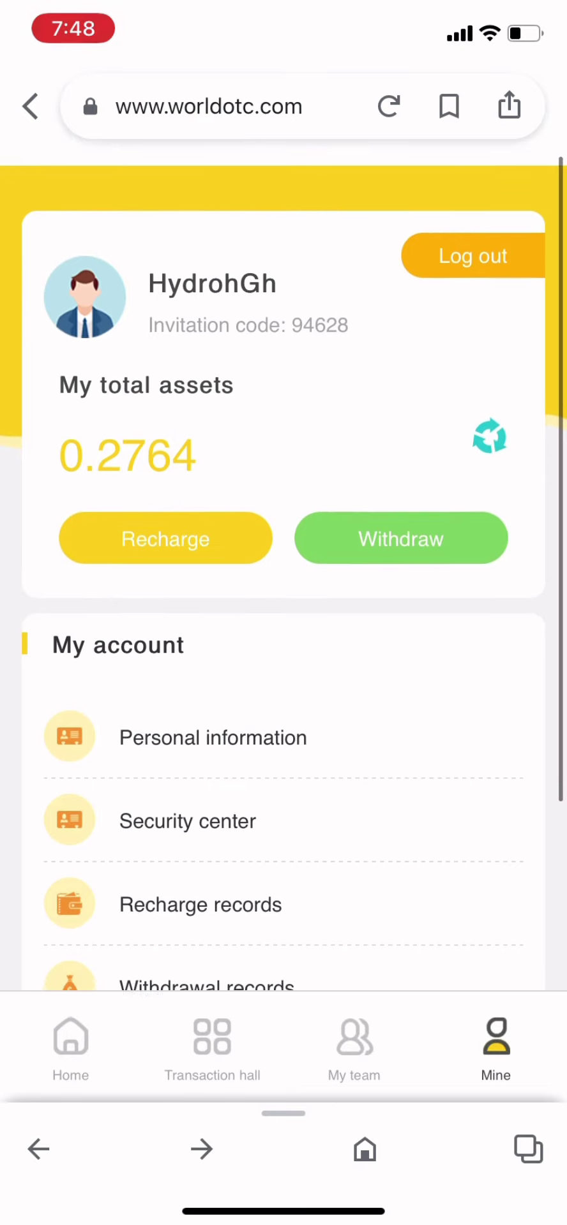
{"action": "scroll", "coordinate": [284, 574], "scroll_direction": "down", "scroll_amount": 2}
{"action": "left_click", "coordinate": [353, 1129]}
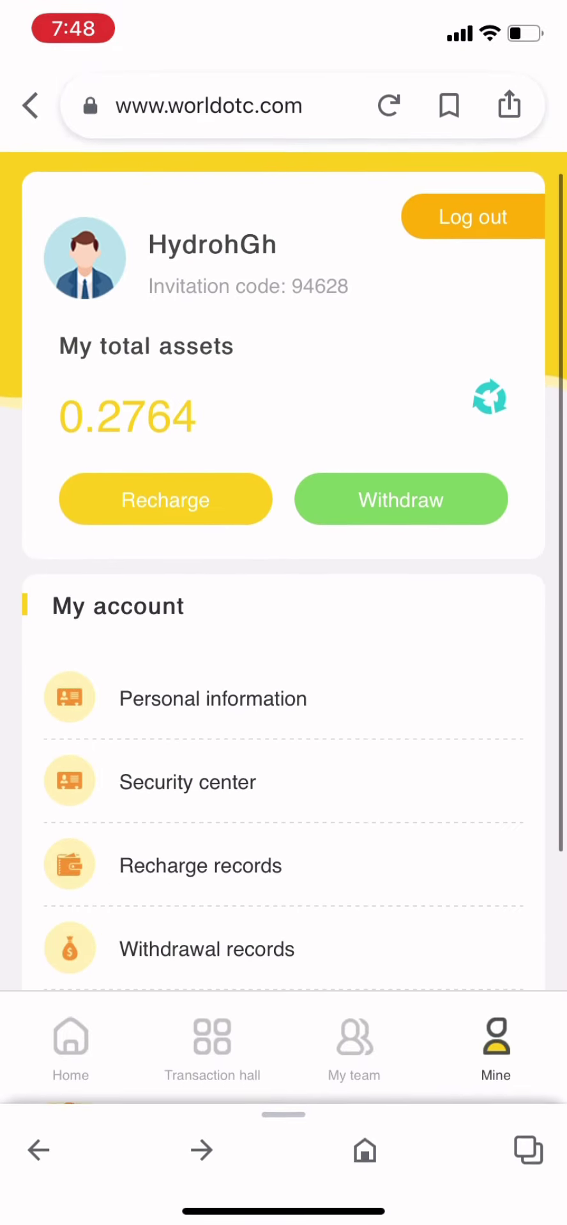
{"action": "left_click", "coordinate": [354, 1052]}
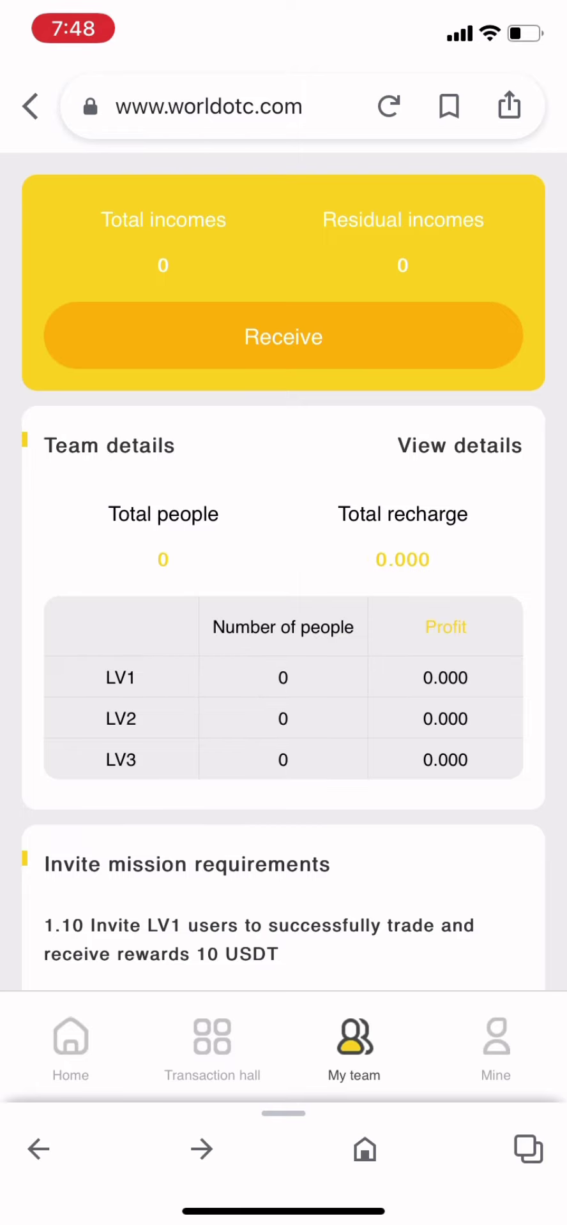
{"action": "left_click", "coordinate": [212, 1037]}
{"action": "left_click", "coordinate": [283, 478]}
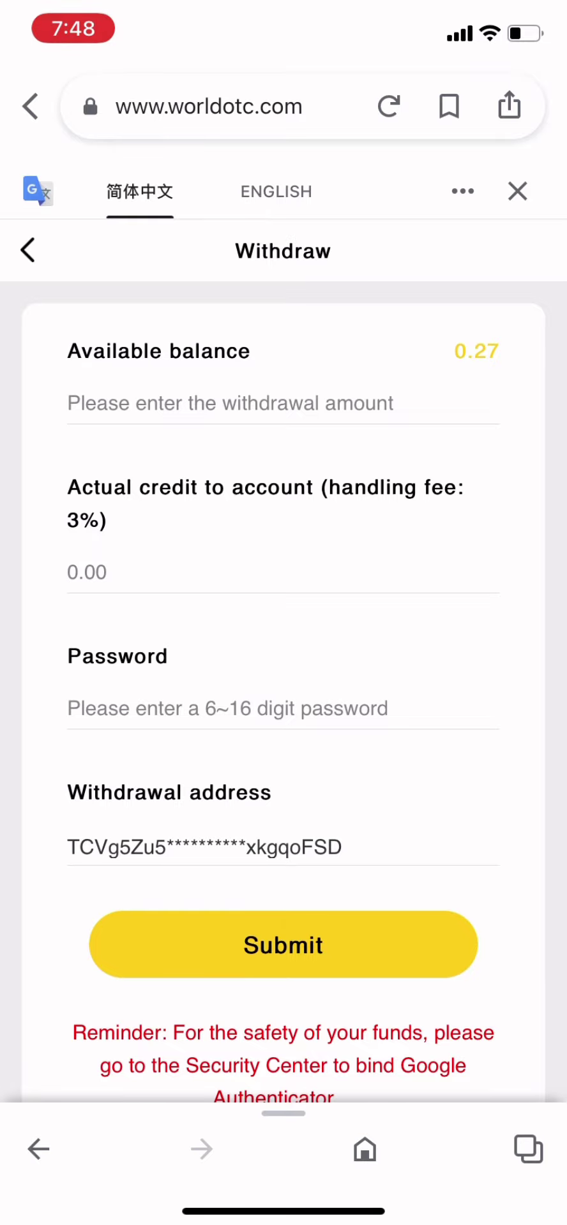
{"action": "scroll", "coordinate": [284, 664], "scroll_direction": "down", "scroll_amount": 1}
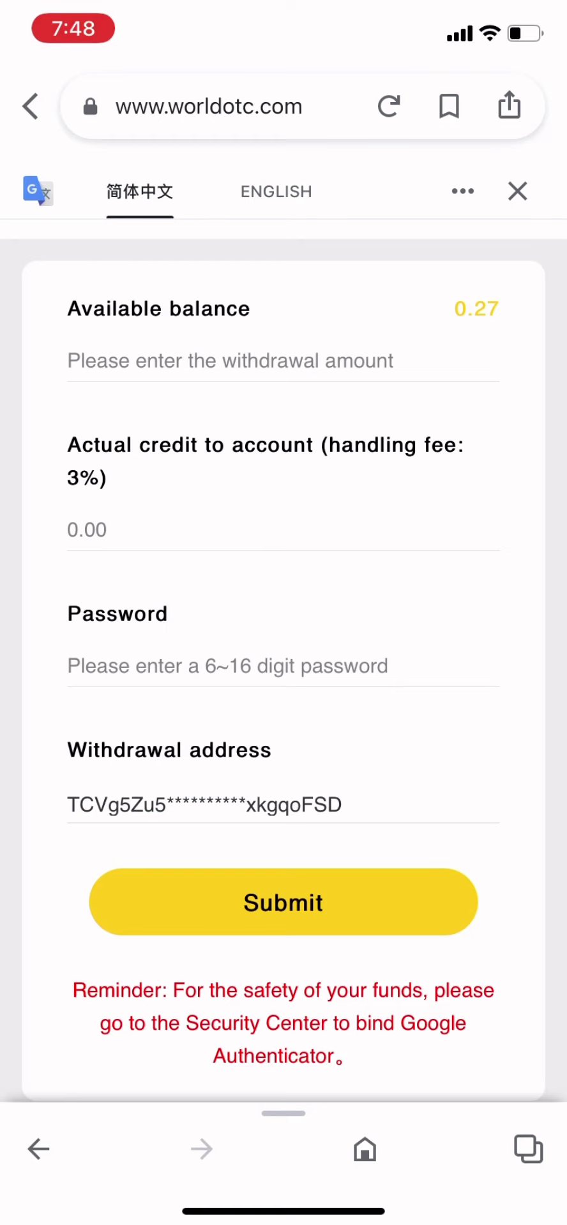
{"action": "left_click", "coordinate": [38, 1149]}
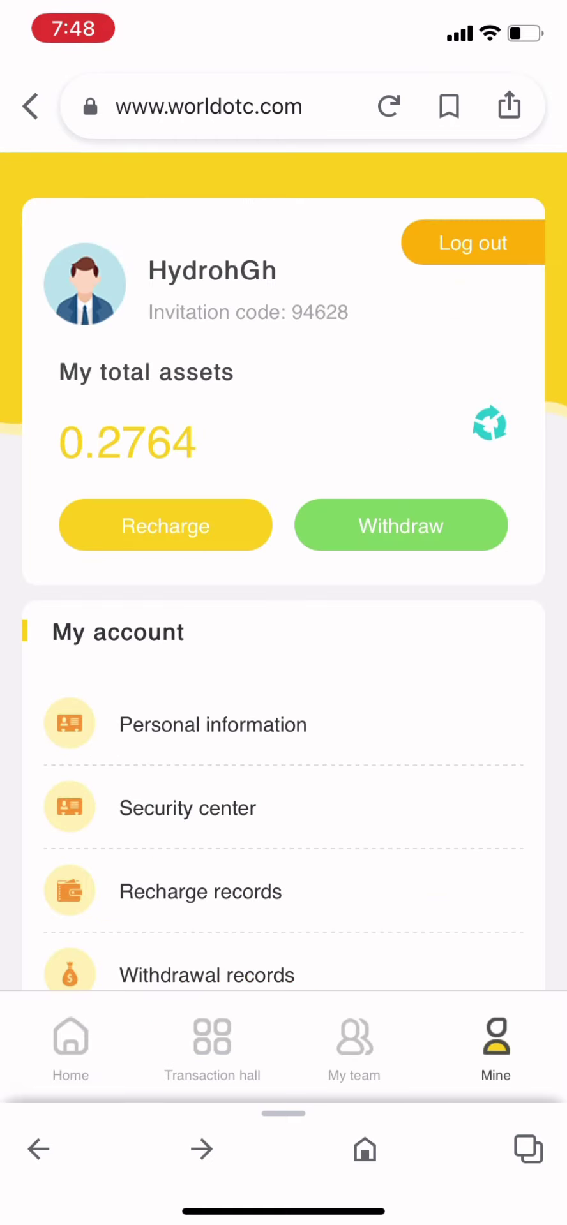
{"action": "scroll", "coordinate": [284, 575], "scroll_direction": "down", "scroll_amount": 5}
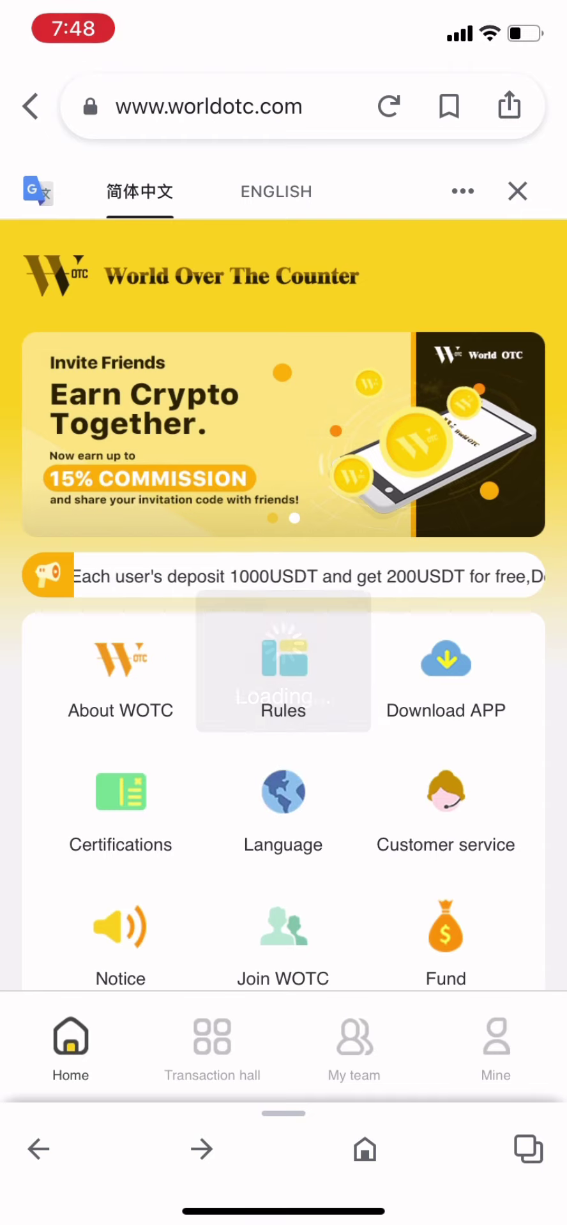
{"action": "scroll", "coordinate": [283, 612], "scroll_direction": "down", "scroll_amount": 3}
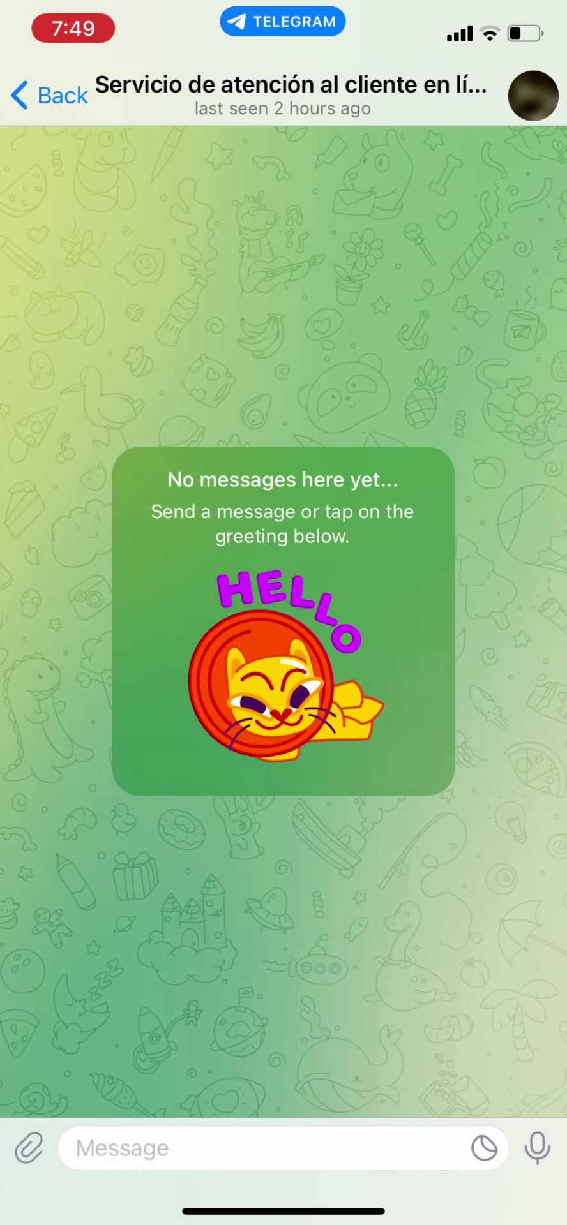
Send 'Hello' and 'Please what happened to withdrawals' to customer service, then return to chats
{"action": "left_click", "coordinate": [258, 1148]}
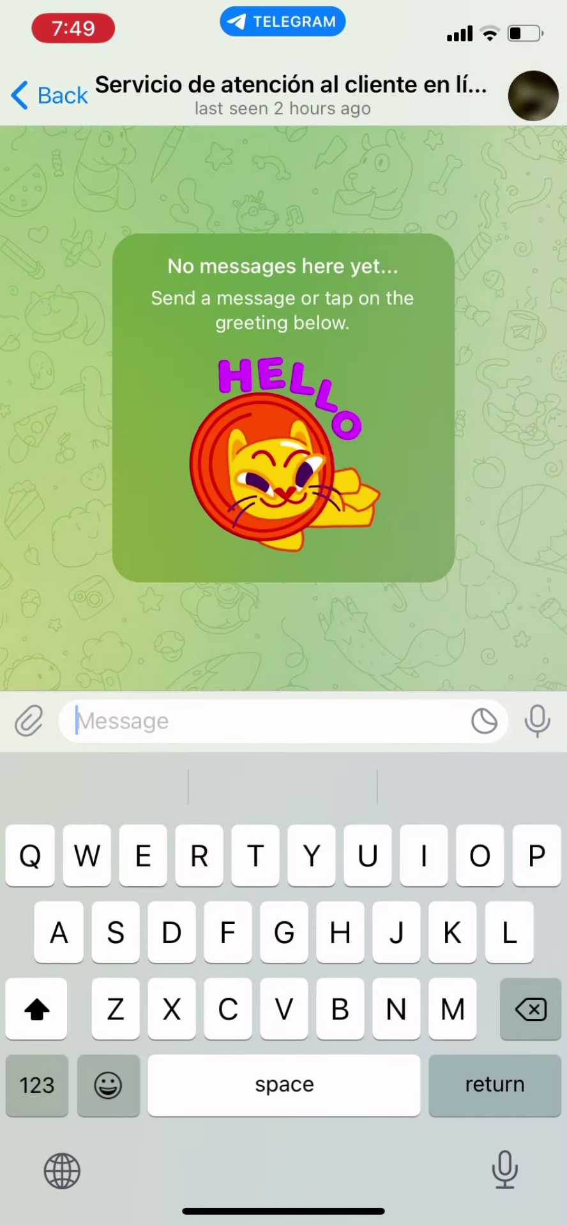
{"action": "type", "text": "Hello"}
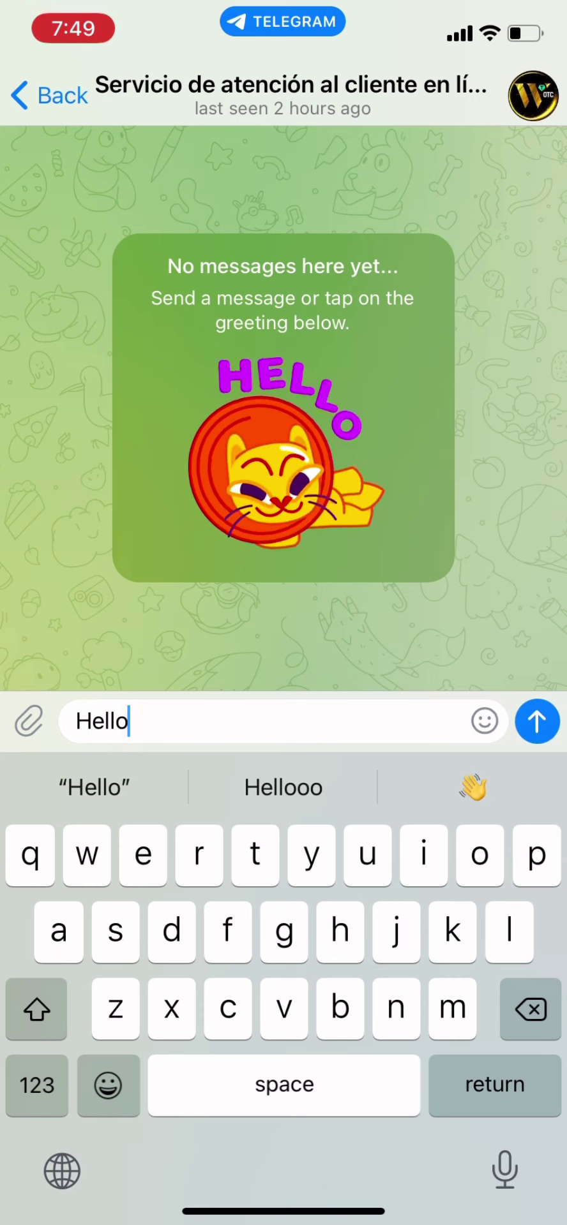
{"action": "left_click", "coordinate": [537, 722]}
{"action": "type", "text": "Please what happ"}
{"action": "left_click", "coordinate": [284, 787]}
{"action": "type", "text": "to wit"}
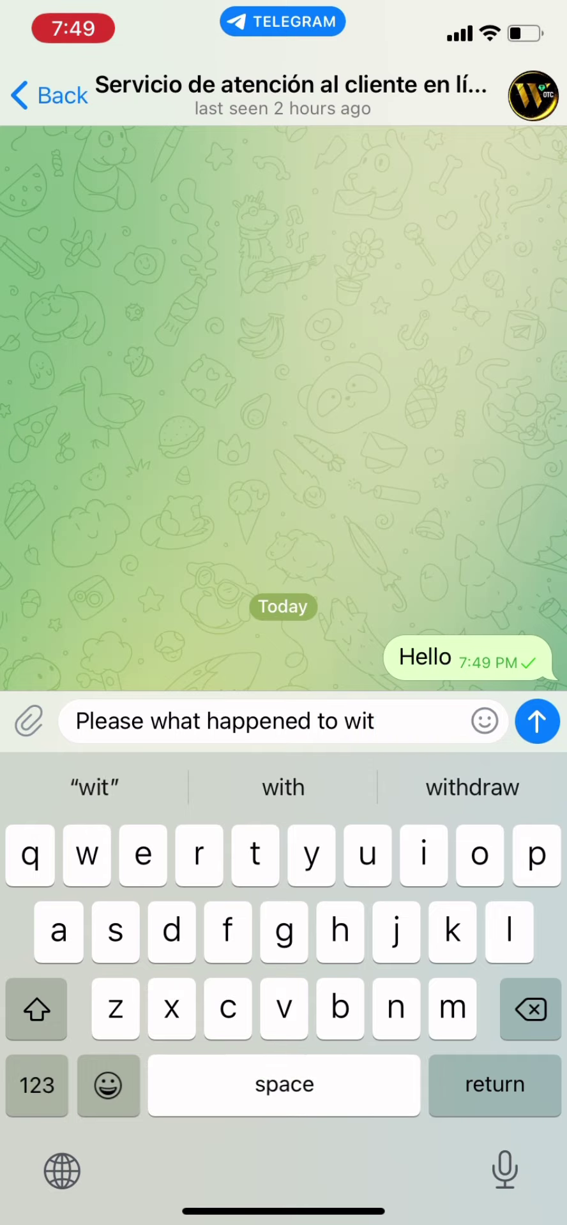
{"action": "left_click", "coordinate": [471, 787]}
{"action": "key", "text": "BackSpace"}
{"action": "left_click", "coordinate": [472, 788]}
{"action": "left_click", "coordinate": [537, 721]}
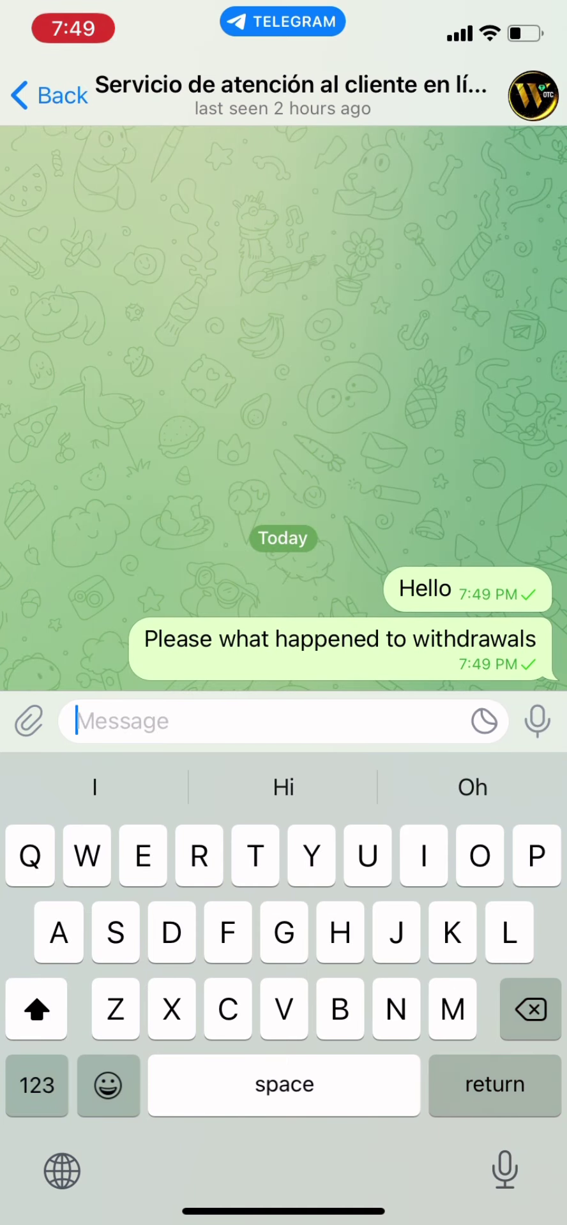
{"action": "left_click", "coordinate": [48, 95]}
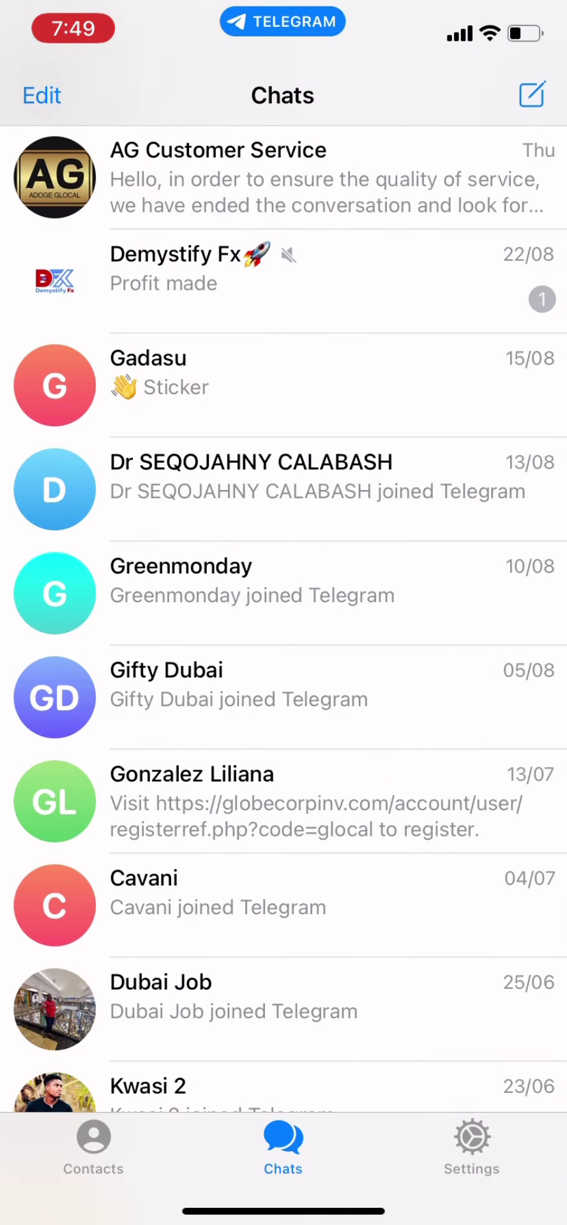
{"action": "scroll", "coordinate": [284, 574], "scroll_direction": "up", "scroll_amount": 5}
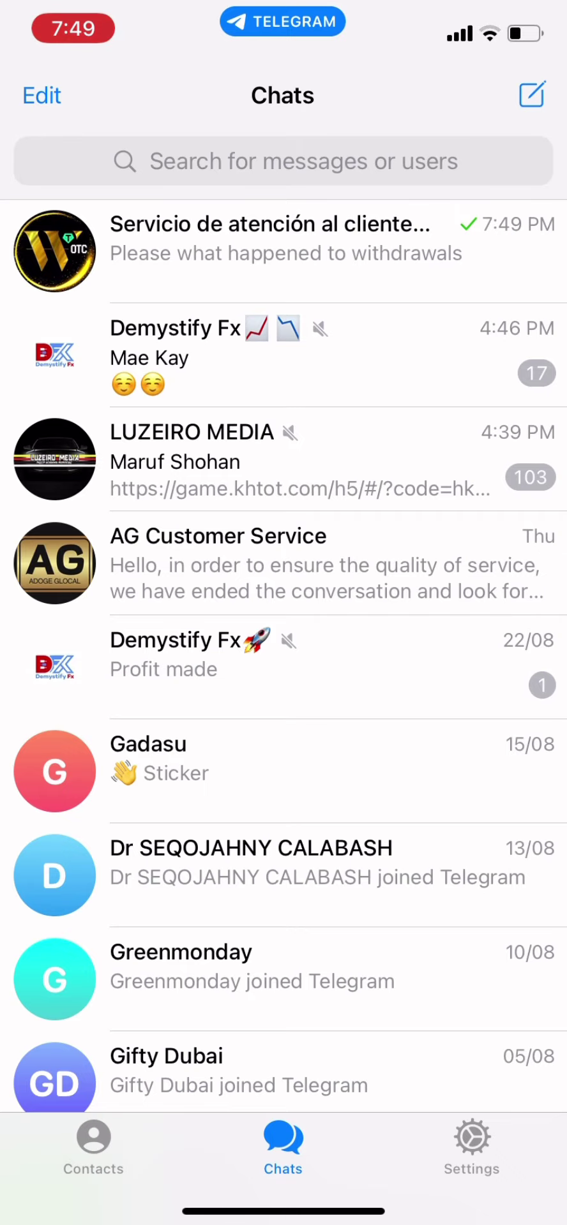
Browse Telegram's Contacts and Chats tabs, then switch to the browser showing worldotc.com
{"action": "left_click", "coordinate": [92, 1147]}
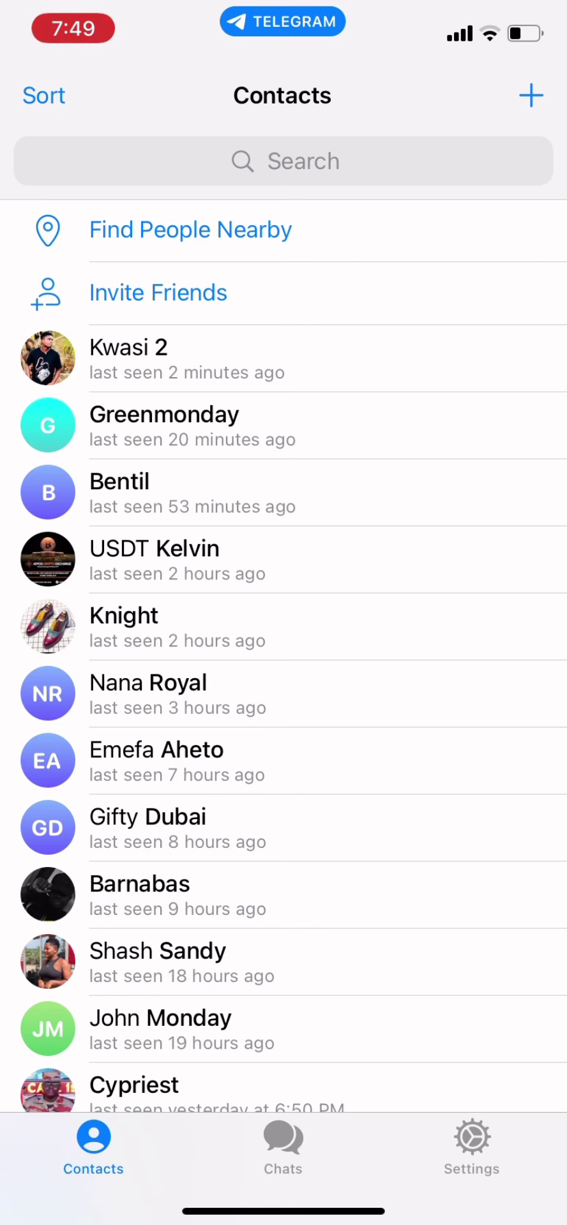
{"action": "left_click", "coordinate": [470, 1147]}
{"action": "left_click", "coordinate": [282, 1147]}
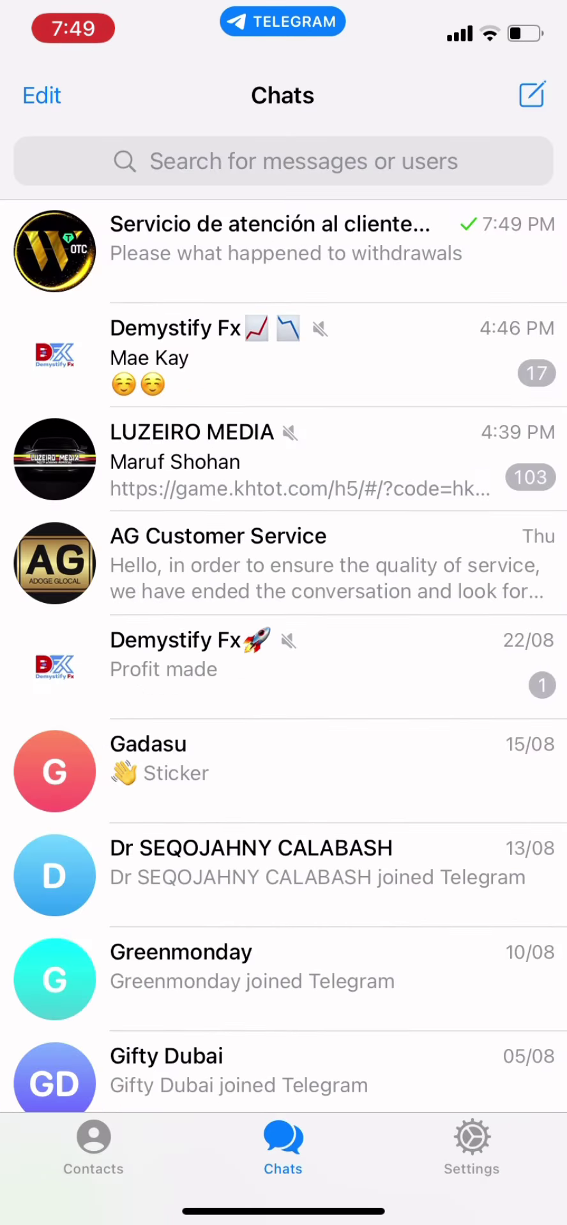
{"action": "left_click_drag", "start_coordinate": [284, 1214], "coordinate": [284, 766]}
{"action": "left_click", "coordinate": [293, 603]}
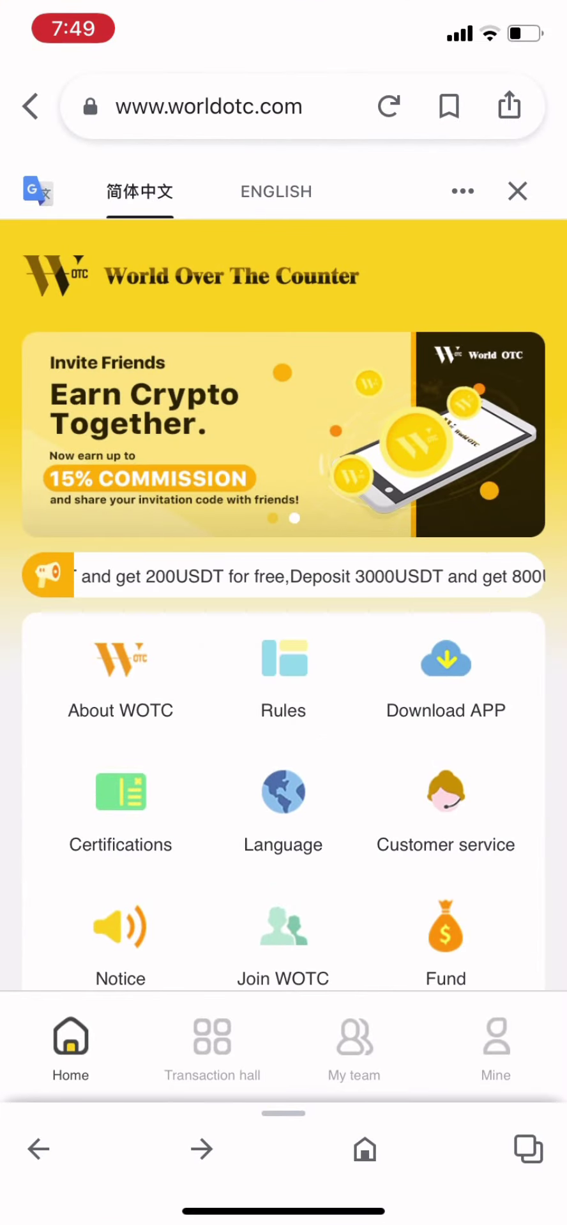
{"action": "scroll", "coordinate": [283, 670], "scroll_direction": "down", "scroll_amount": 3}
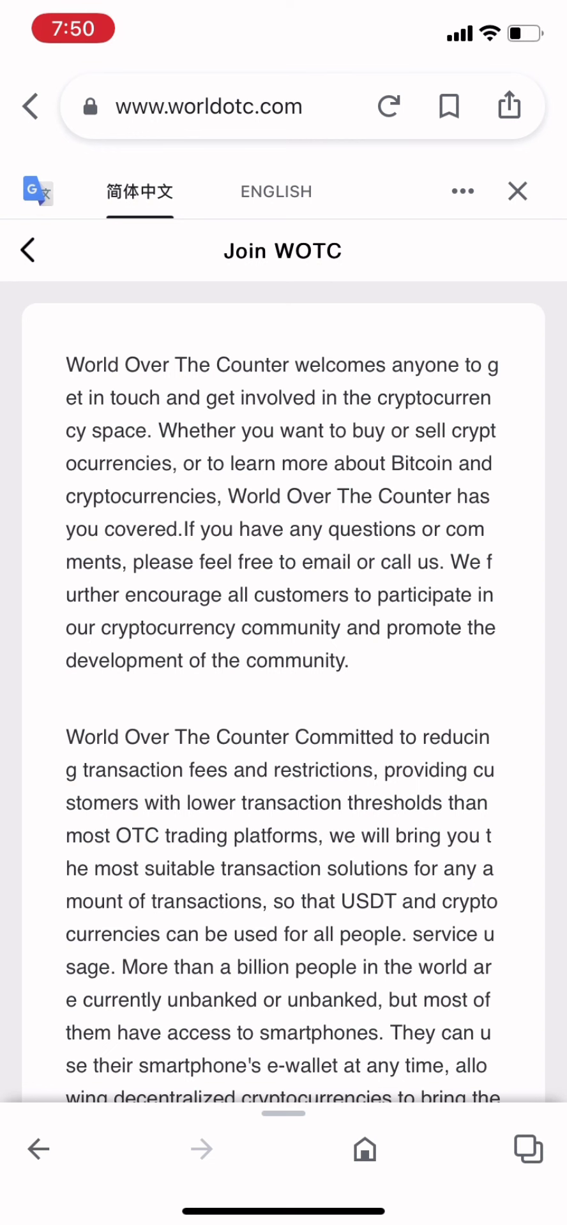
{"action": "scroll", "coordinate": [284, 670], "scroll_direction": "down", "scroll_amount": 10}
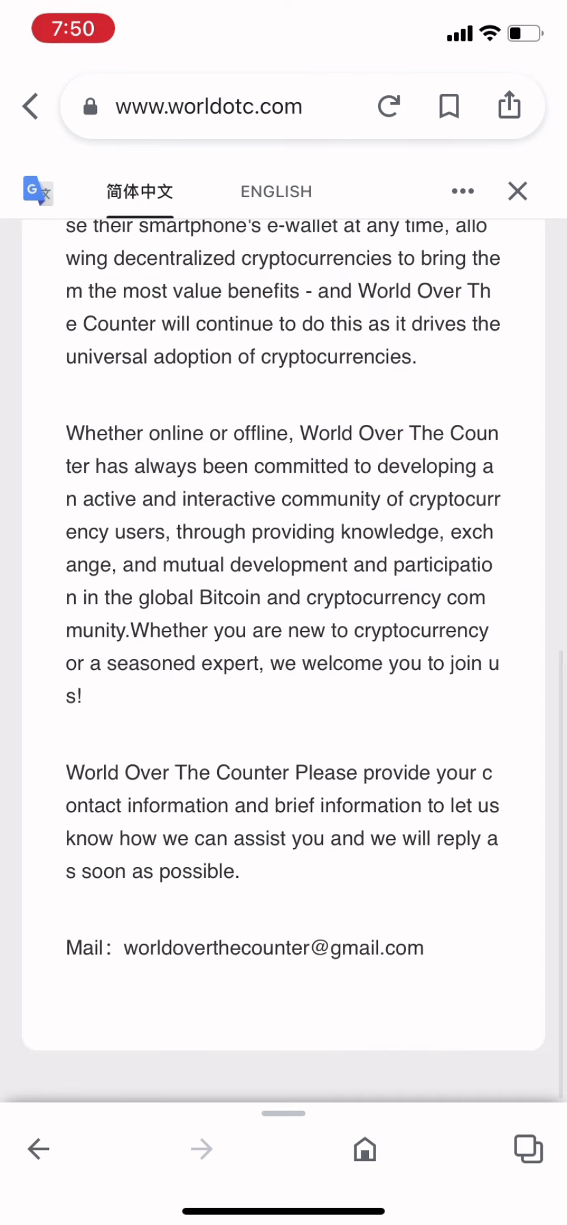
{"action": "left_click", "coordinate": [38, 1149]}
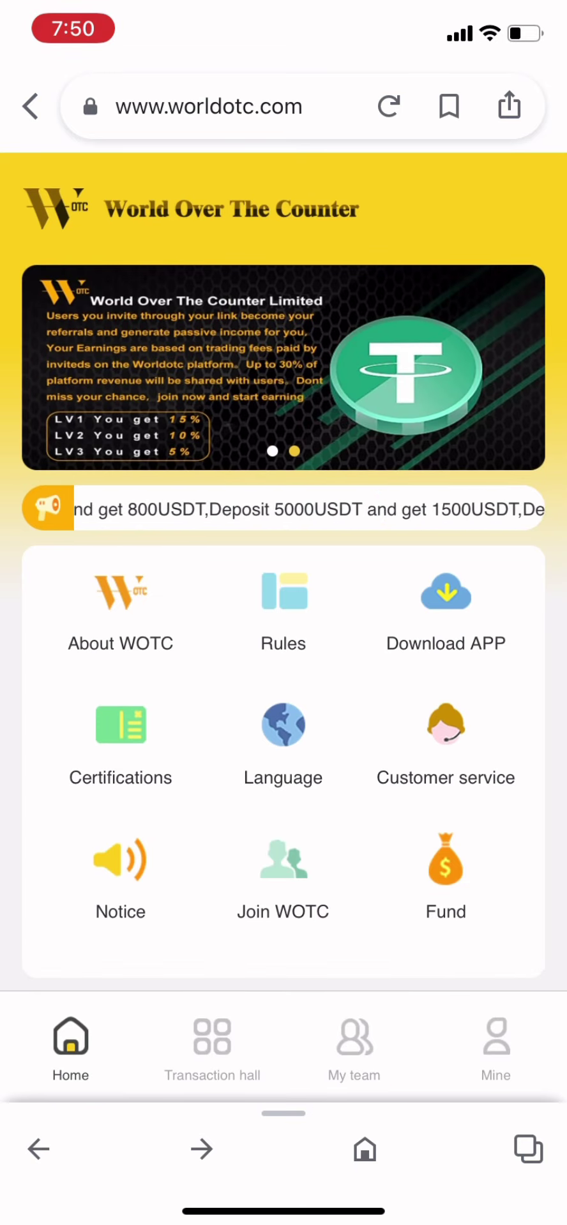
{"action": "left_click", "coordinate": [283, 612]}
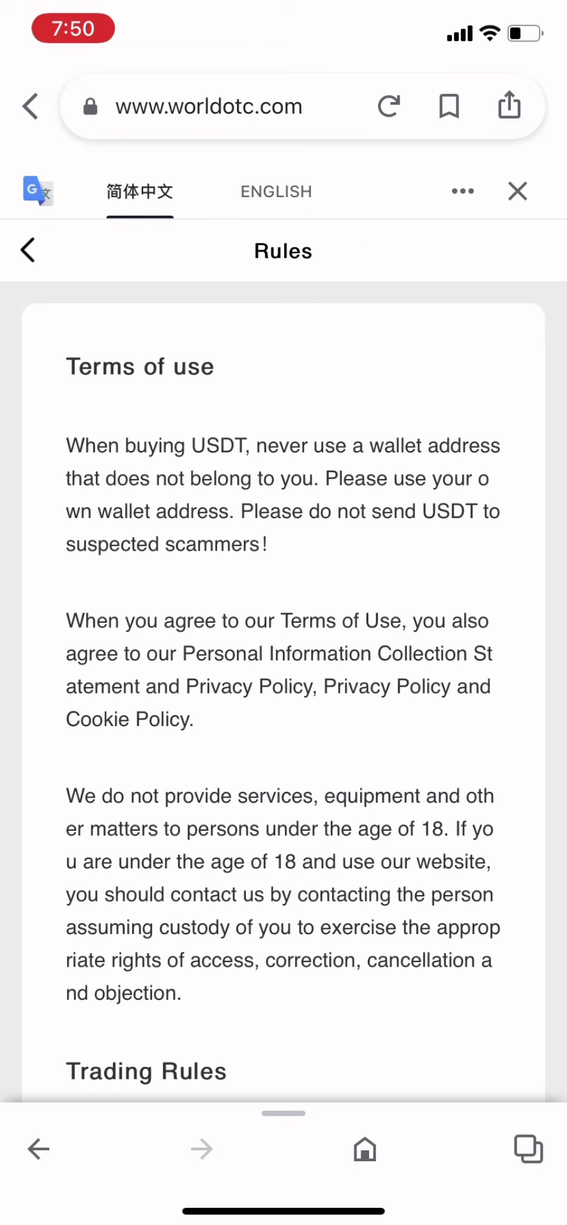
{"action": "scroll", "coordinate": [284, 671], "scroll_direction": "down", "scroll_amount": 10}
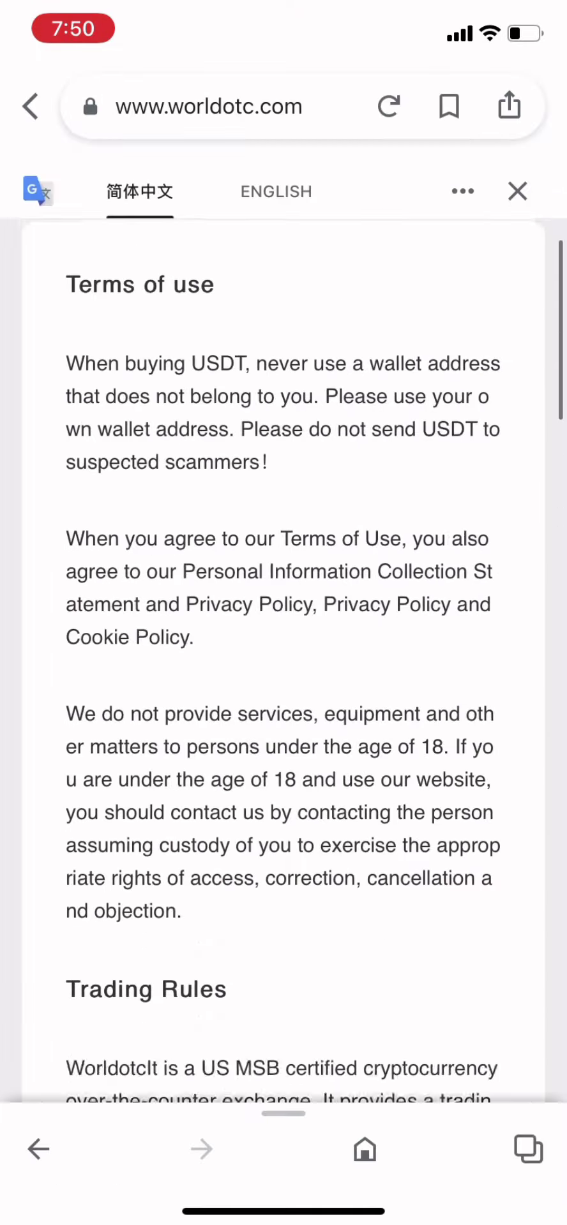
{"action": "scroll", "coordinate": [283, 671], "scroll_direction": "down", "scroll_amount": 5}
{"action": "scroll", "coordinate": [284, 670], "scroll_direction": "up", "scroll_amount": 5}
{"action": "scroll", "coordinate": [284, 670], "scroll_direction": "up", "scroll_amount": 15}
{"action": "scroll", "coordinate": [283, 671], "scroll_direction": "up", "scroll_amount": 2}
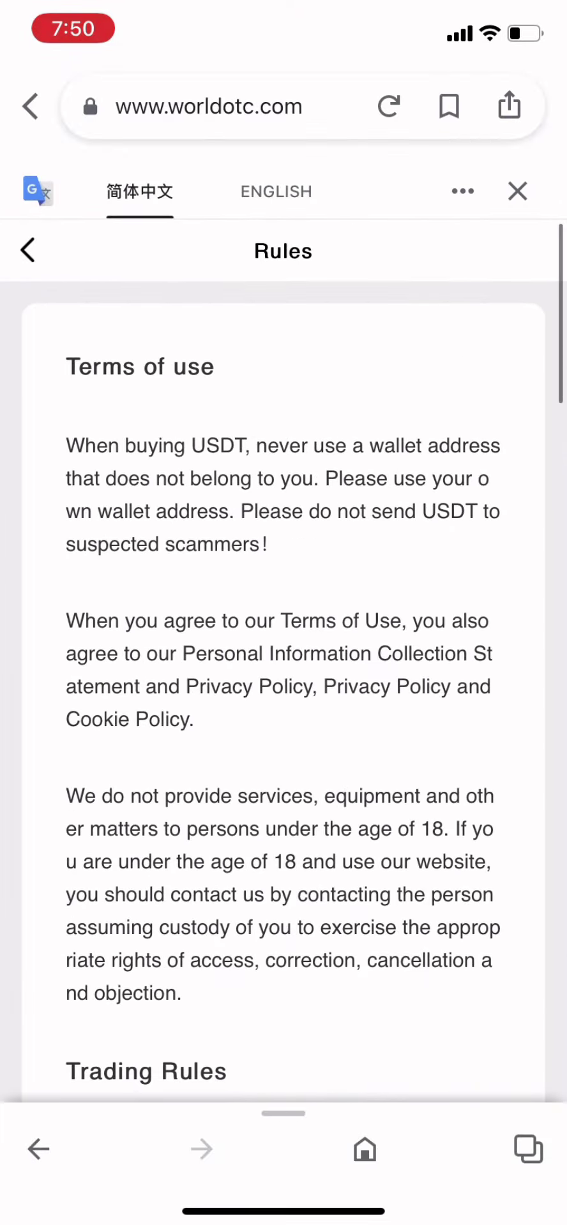
{"action": "left_click", "coordinate": [39, 1149]}
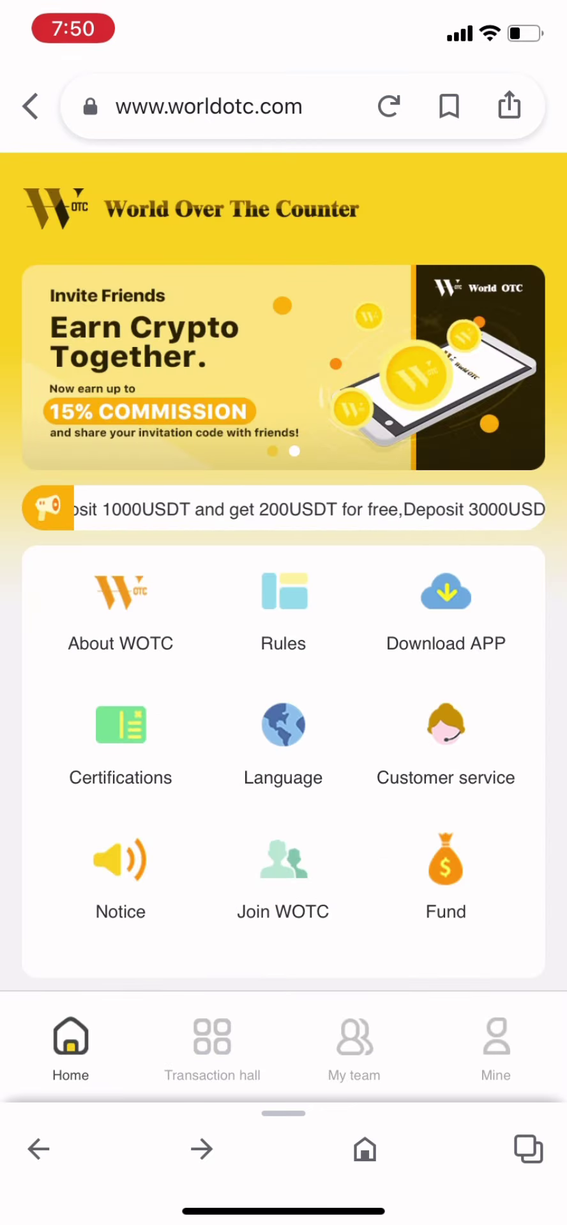
{"action": "scroll", "coordinate": [283, 575], "scroll_direction": "down", "scroll_amount": 5}
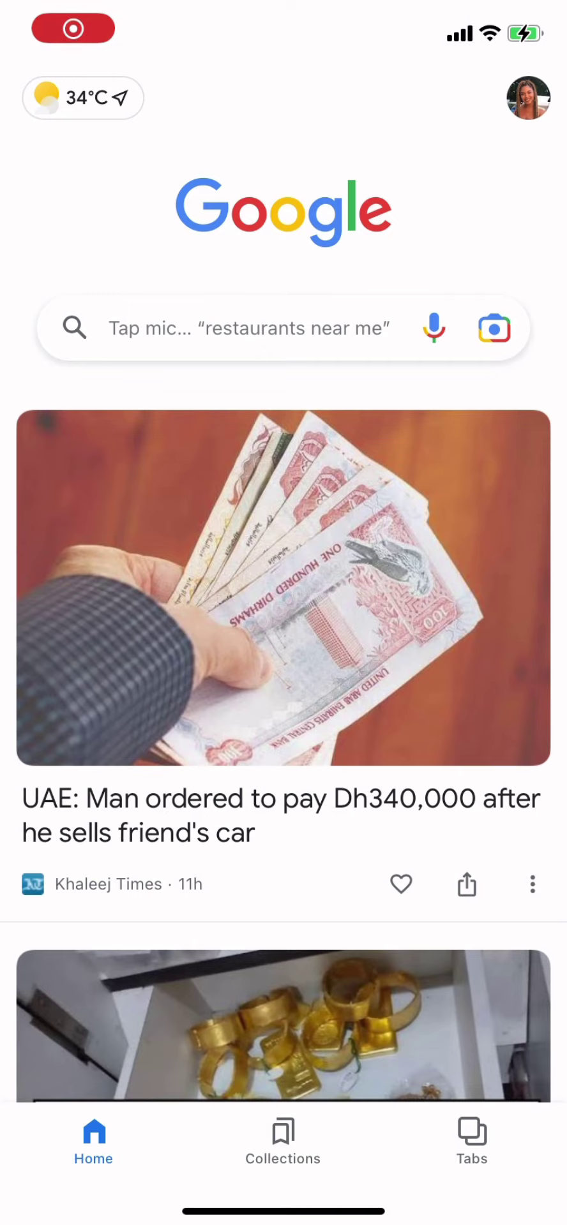
Search for adogeglocal and open the adogeglocal.pro result, which fails to load
{"action": "left_click", "coordinate": [249, 328]}
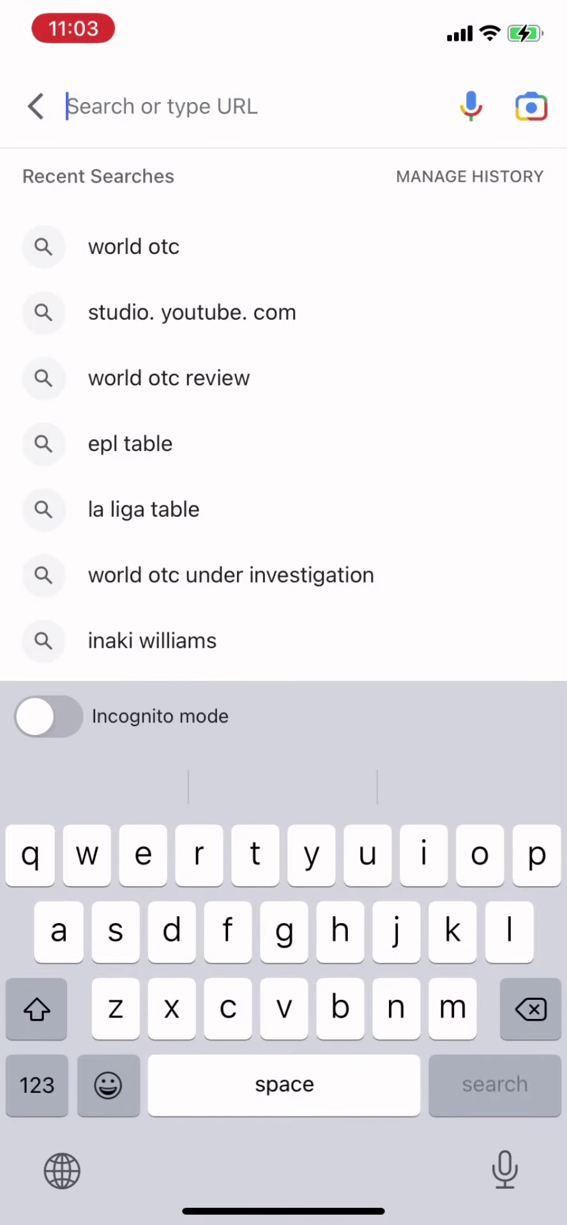
{"action": "type", "text": "adoge"}
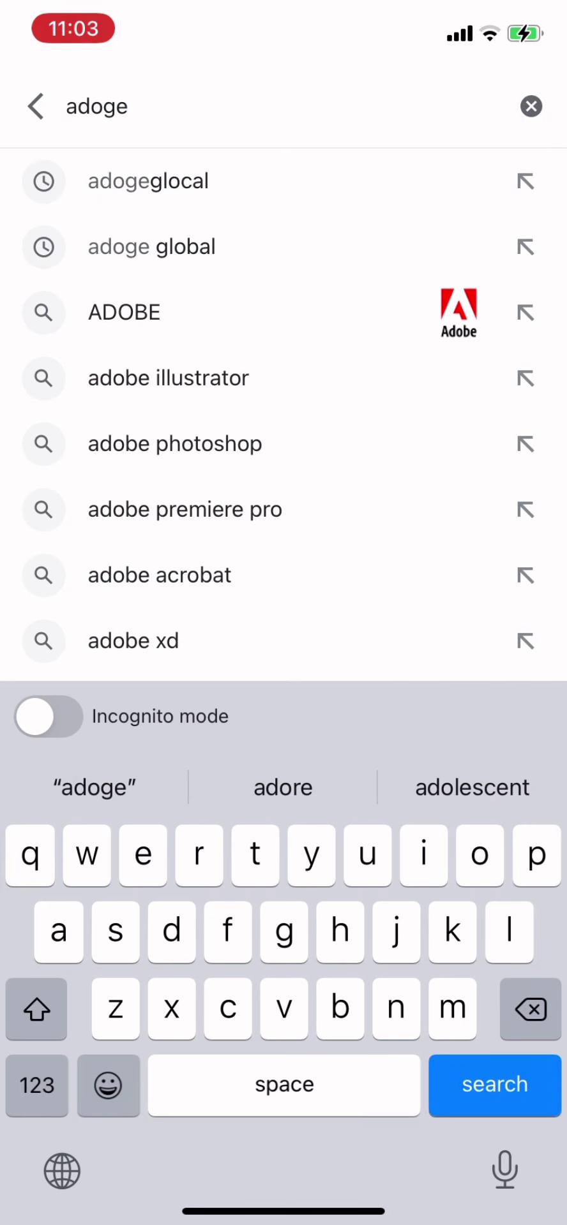
{"action": "left_click", "coordinate": [148, 181]}
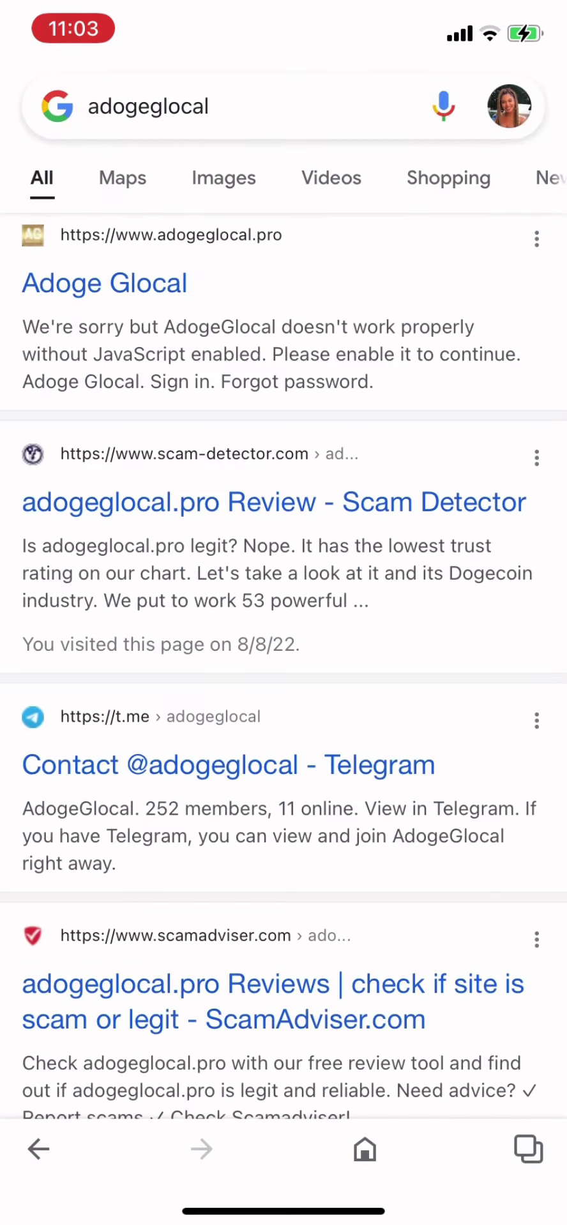
{"action": "left_click", "coordinate": [104, 283]}
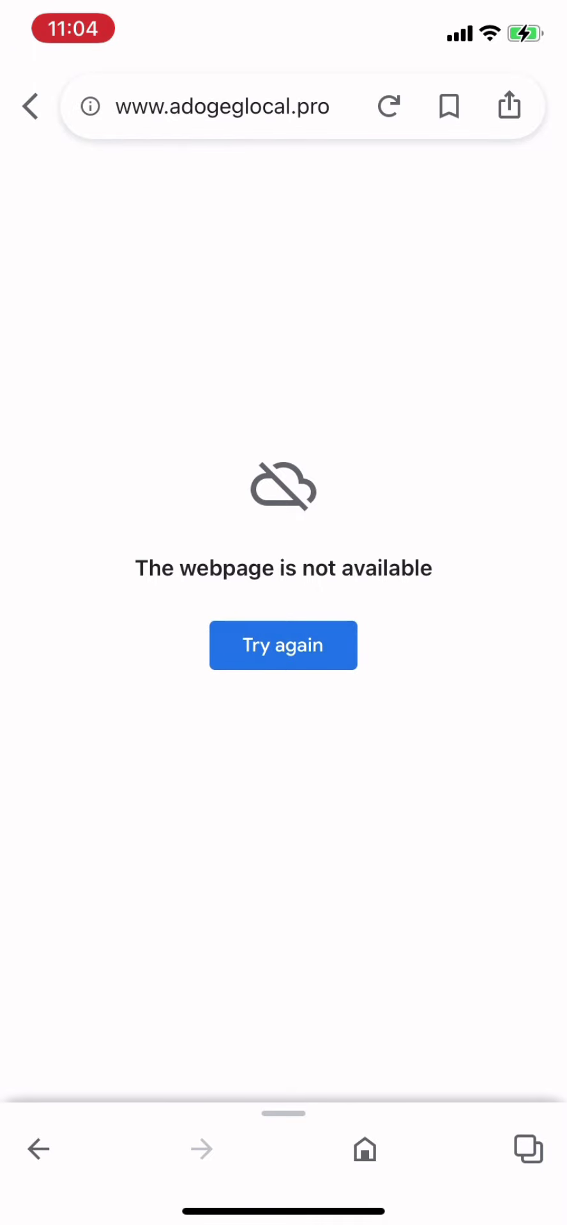
Launch the saved Adoge Glocal register web app from the home screen and check its tabs
{"action": "left_click_drag", "start_coordinate": [284, 1211], "coordinate": [283, 766]}
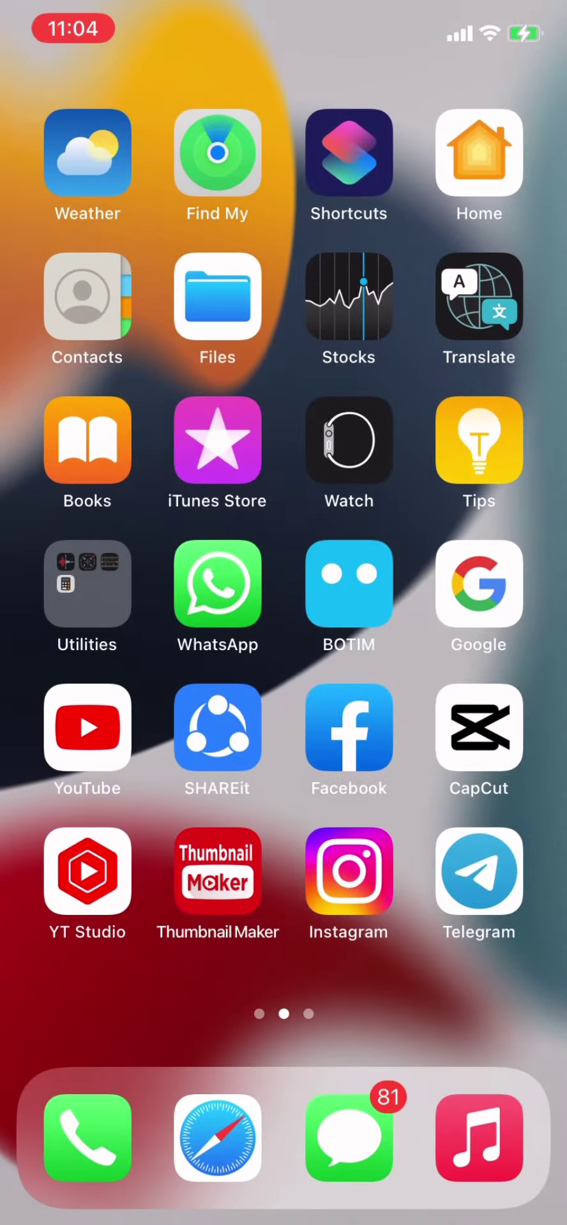
{"action": "left_click_drag", "start_coordinate": [430, 574], "coordinate": [300, 574]}
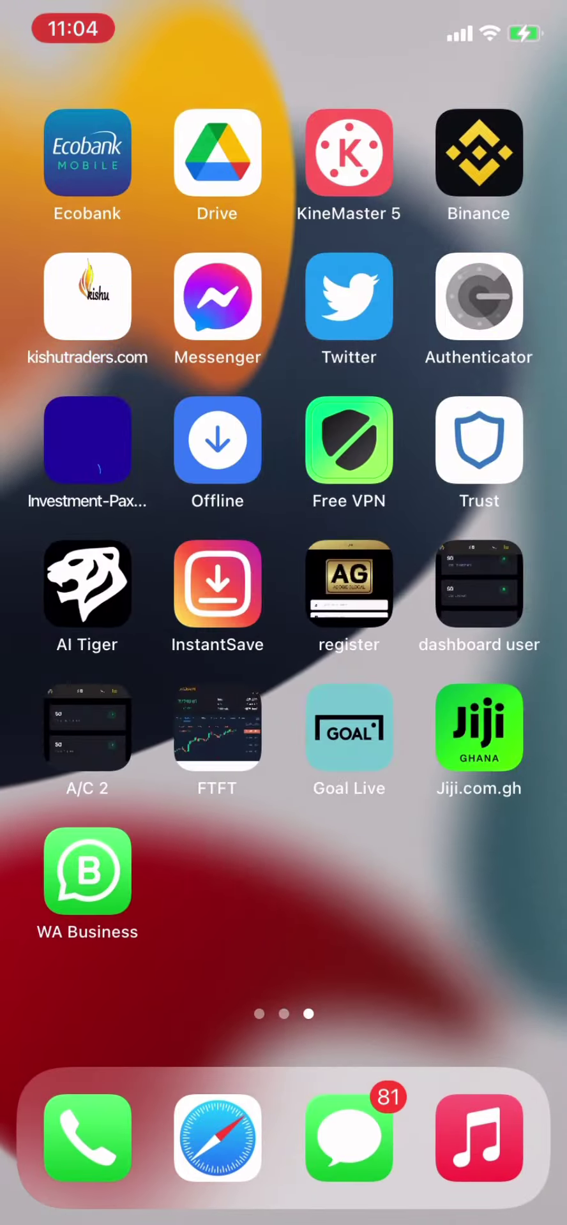
{"action": "left_click", "coordinate": [348, 584]}
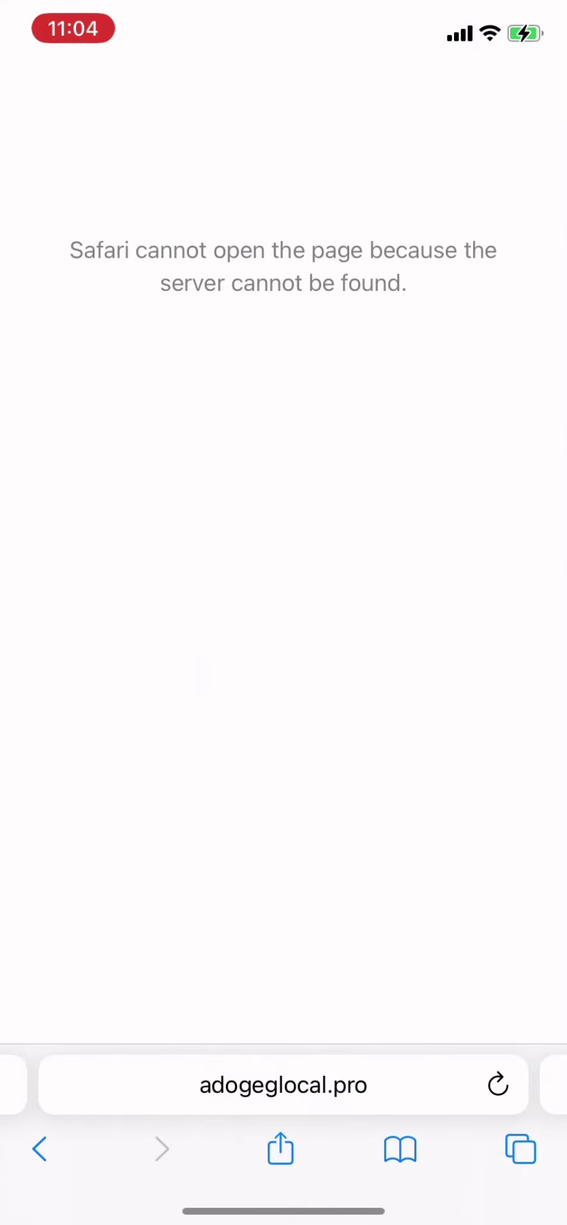
{"action": "left_click", "coordinate": [520, 1149]}
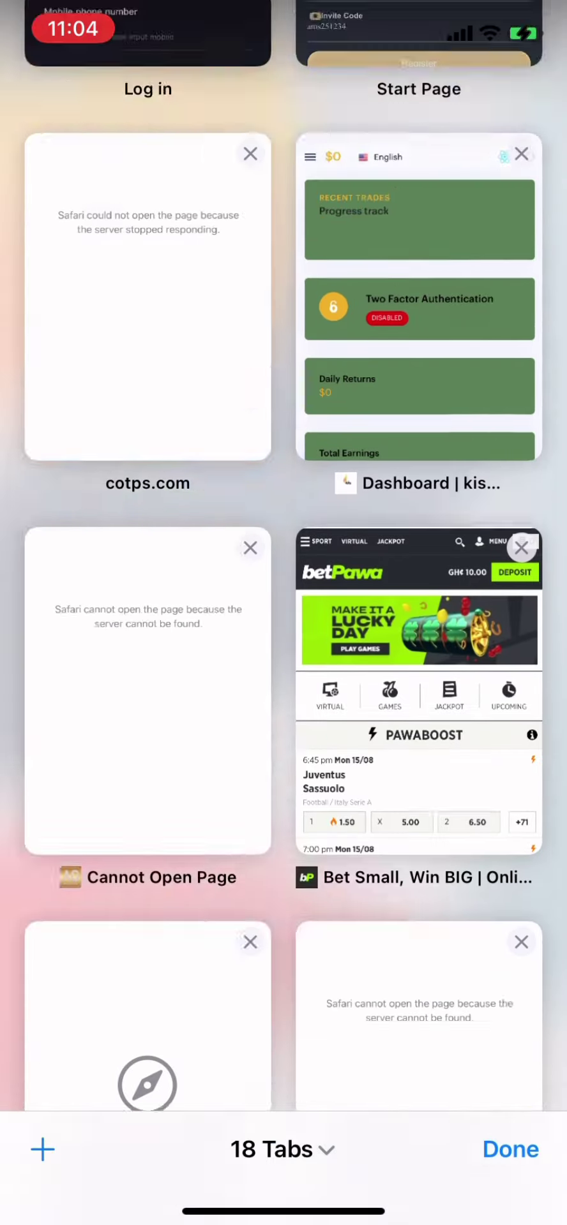
{"action": "scroll", "coordinate": [283, 575], "scroll_direction": "up", "scroll_amount": 3}
{"action": "scroll", "coordinate": [284, 574], "scroll_direction": "up", "scroll_amount": 3}
Reopen the Adoge Glocal register page and refresh it until the registration form loads
{"action": "left_click_drag", "start_coordinate": [284, 1215], "coordinate": [284, 670]}
{"action": "left_click_drag", "start_coordinate": [284, 1213], "coordinate": [283, 574]}
{"action": "left_click", "coordinate": [348, 584]}
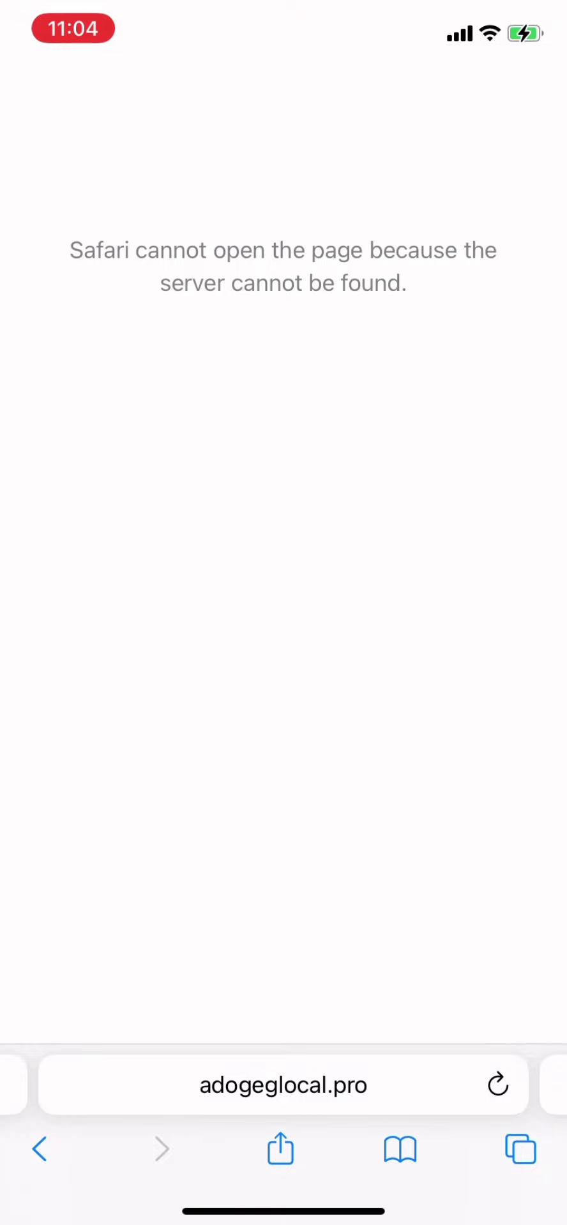
{"action": "left_click_drag", "start_coordinate": [283, 575], "coordinate": [283, 675]}
{"action": "left_click_drag", "start_coordinate": [283, 575], "coordinate": [284, 861]}
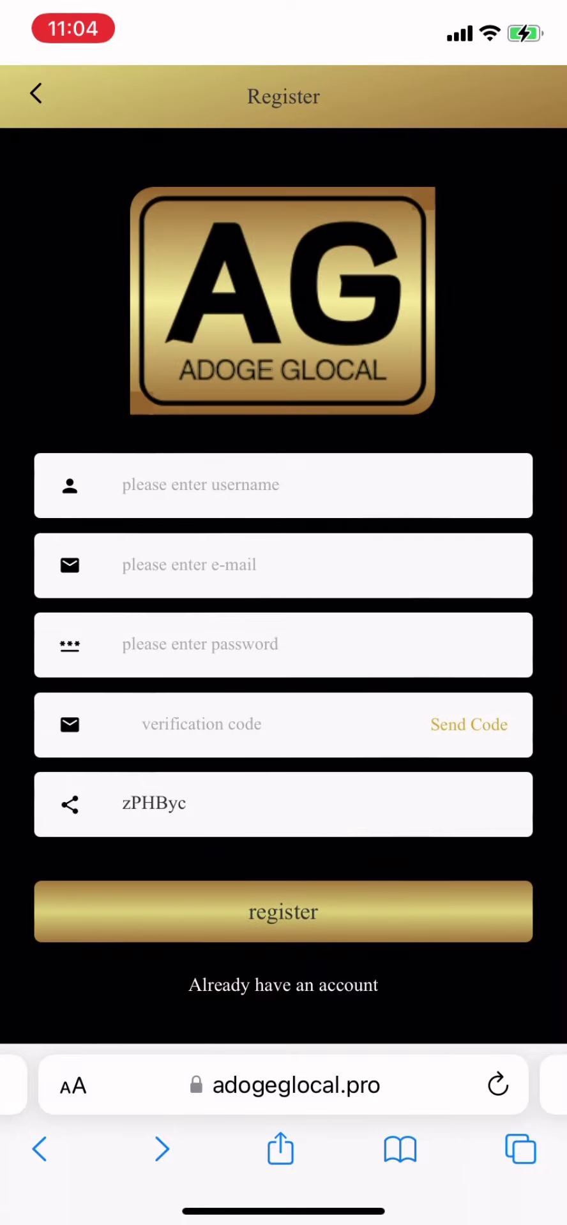
{"action": "scroll", "coordinate": [284, 575], "scroll_direction": "down", "scroll_amount": 2}
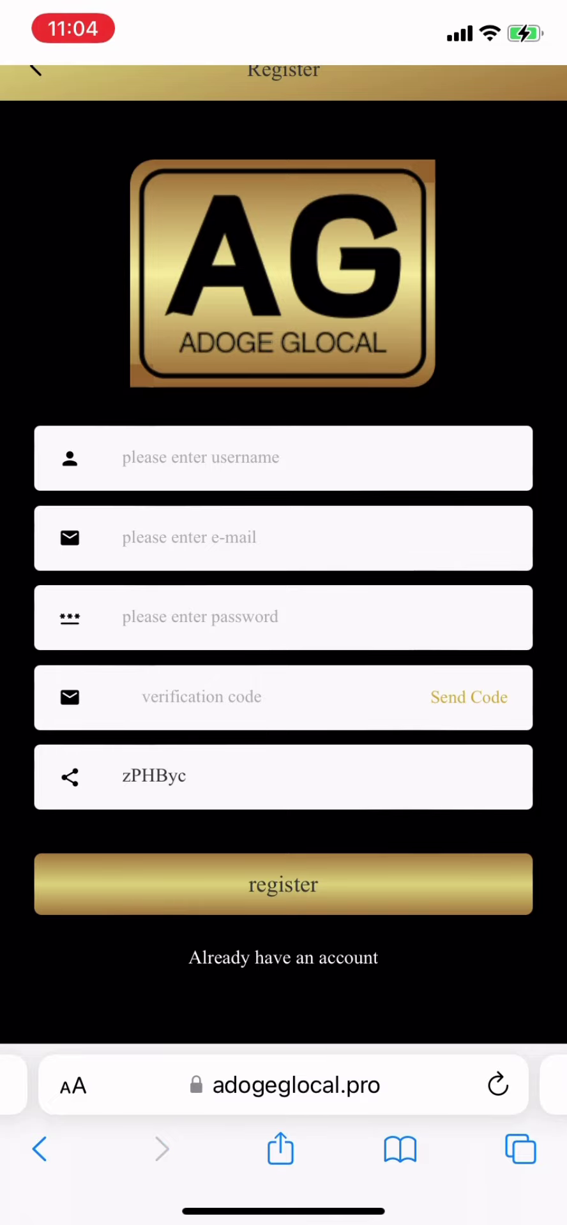
{"action": "left_click", "coordinate": [283, 957]}
{"action": "left_click", "coordinate": [183, 758]}
{"action": "left_click", "coordinate": [40, 1149]}
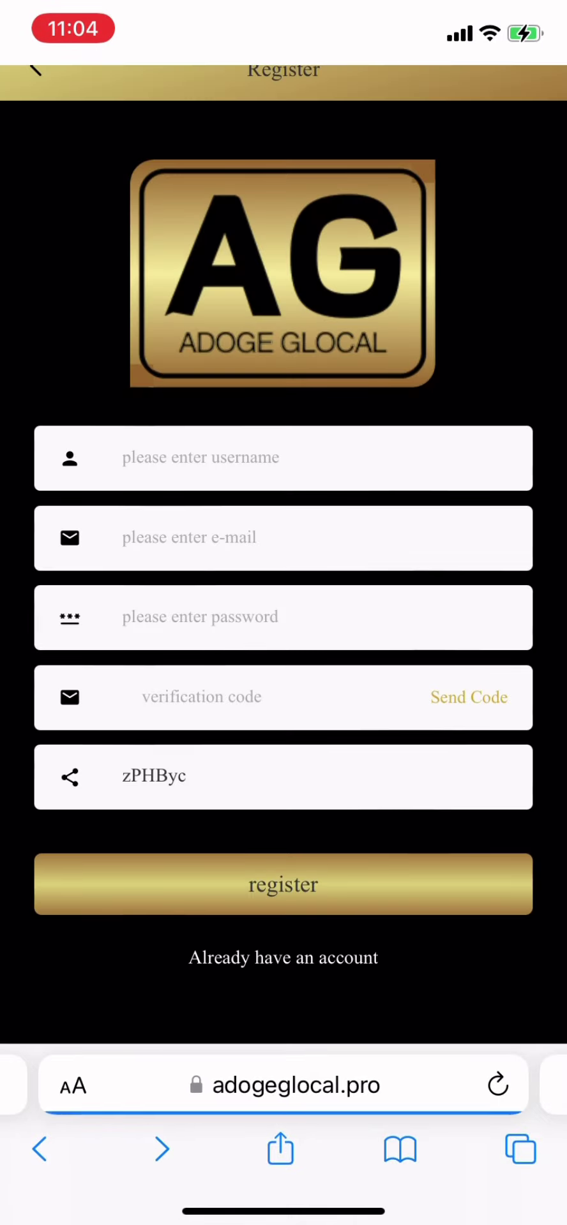
{"action": "left_click", "coordinate": [283, 454]}
{"action": "scroll", "coordinate": [284, 383], "scroll_direction": "down", "scroll_amount": 5}
{"action": "left_click", "coordinate": [283, 375]}
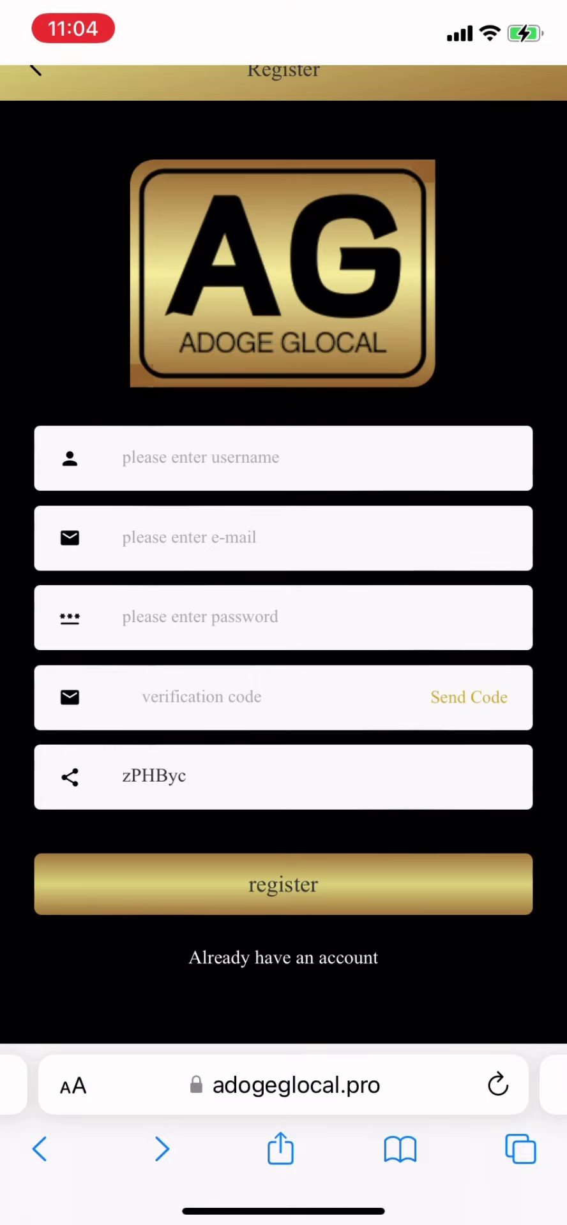
{"action": "scroll", "coordinate": [284, 574], "scroll_direction": "down", "scroll_amount": 2}
{"action": "double_click", "coordinate": [273, 958]}
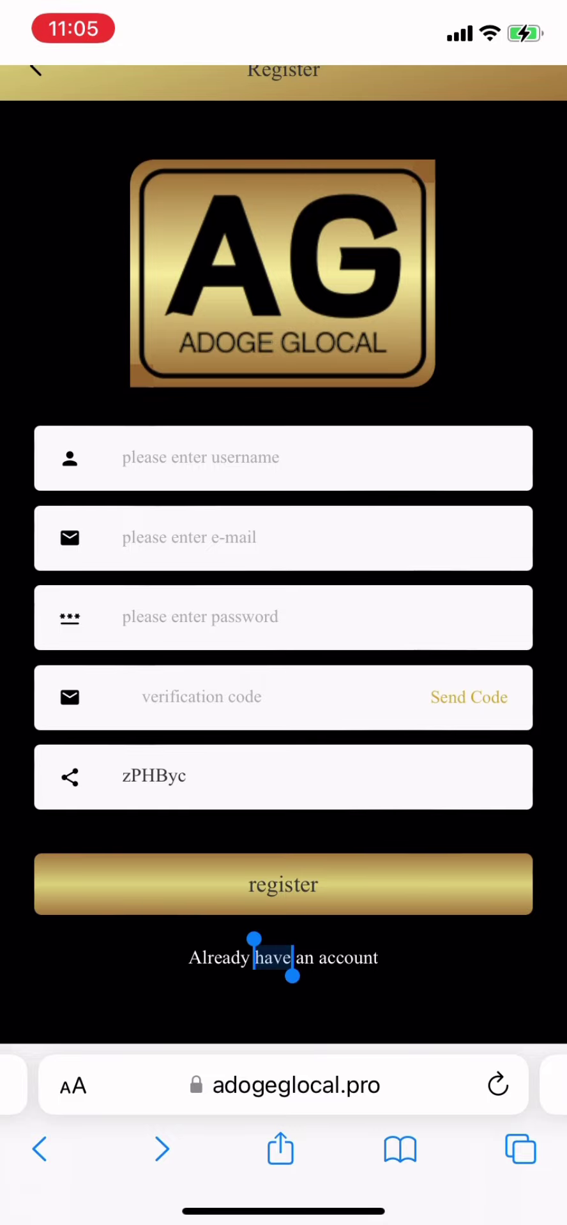
{"action": "left_click", "coordinate": [284, 1005]}
{"action": "scroll", "coordinate": [283, 575], "scroll_direction": "down", "scroll_amount": 1}
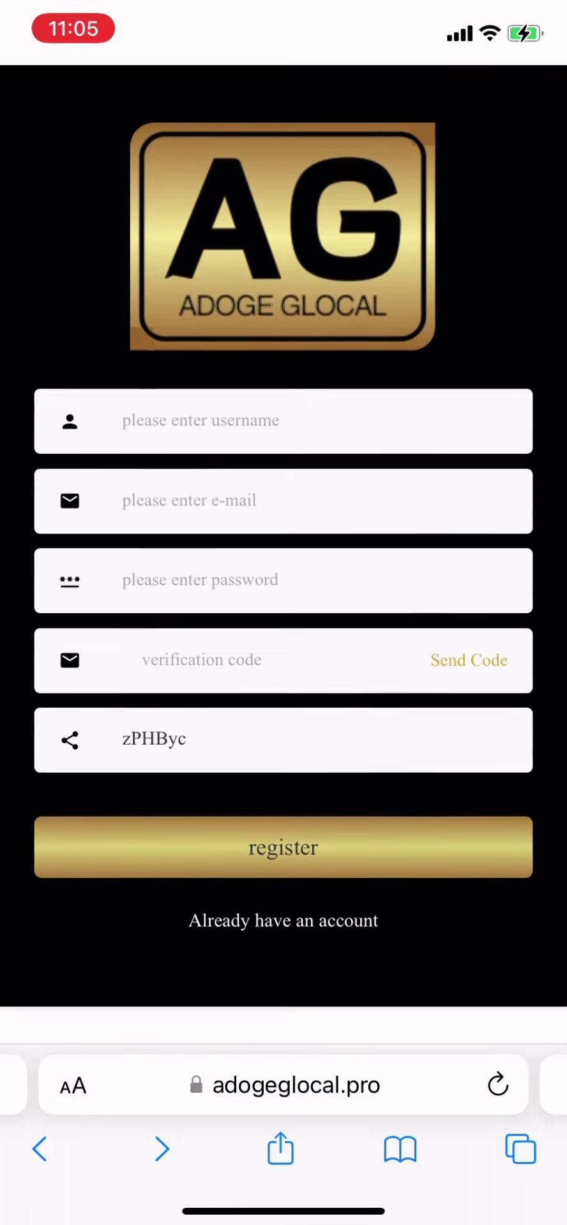